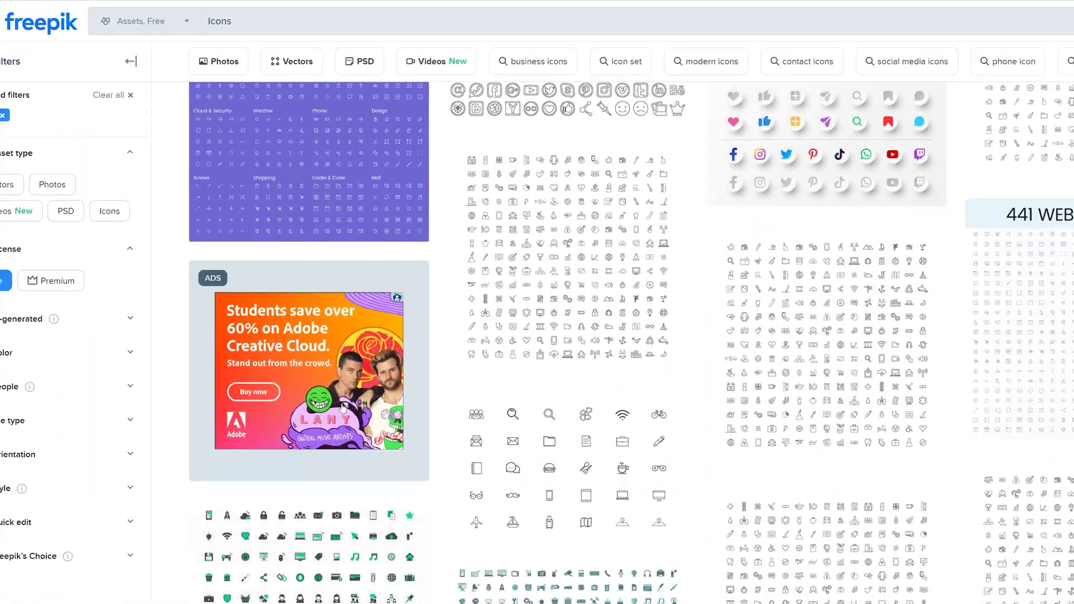
Step: Browse the free icon results on Freepik and open the rawpixel.com line icon set
scroll(431, 386, down, 2)
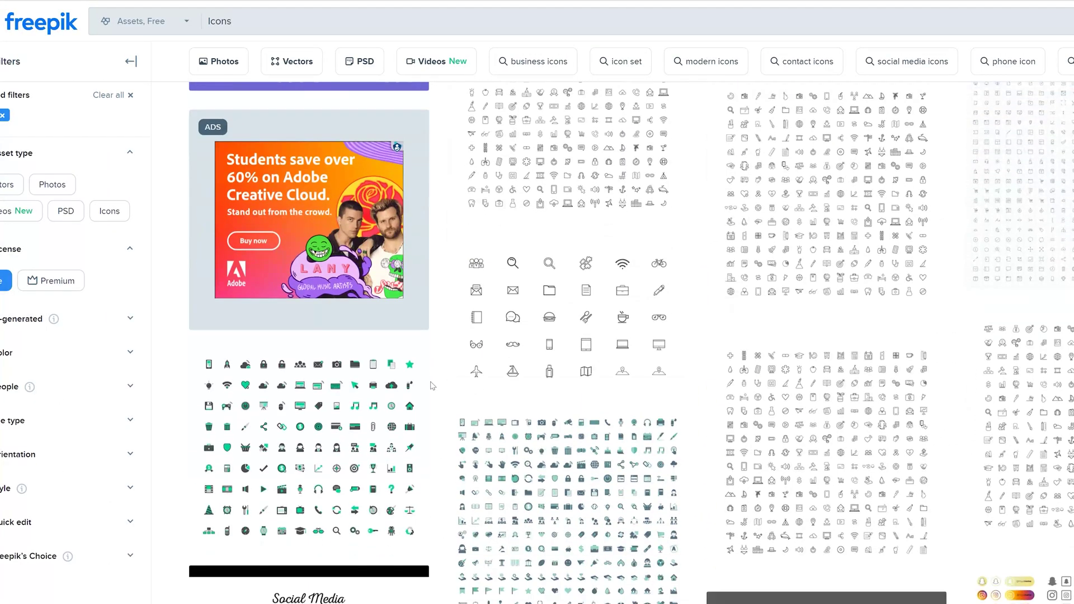
scroll(430, 381, up, 2)
scroll(428, 375, up, 1)
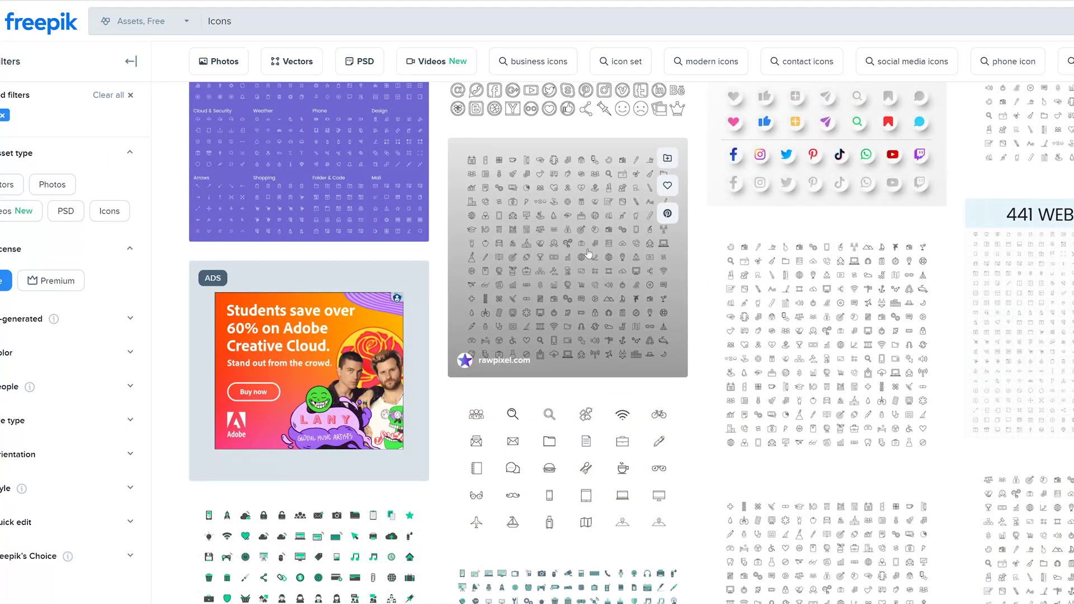
click(588, 253)
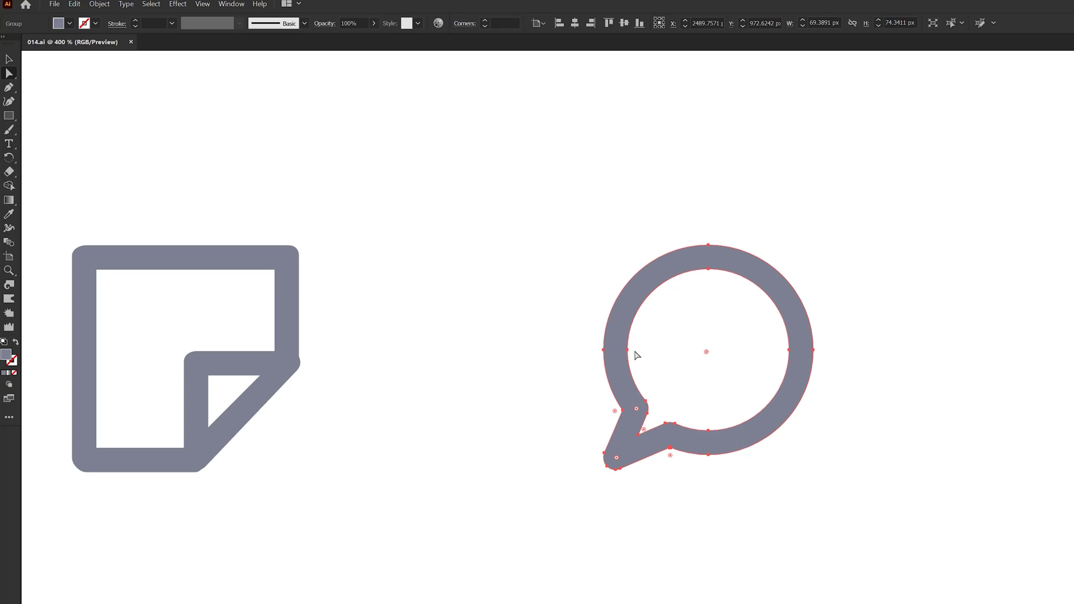
Step: Switch to Illustrator and delete the inner outline of the speech bubble icon in 014.ai
click(629, 350)
key(Delete)
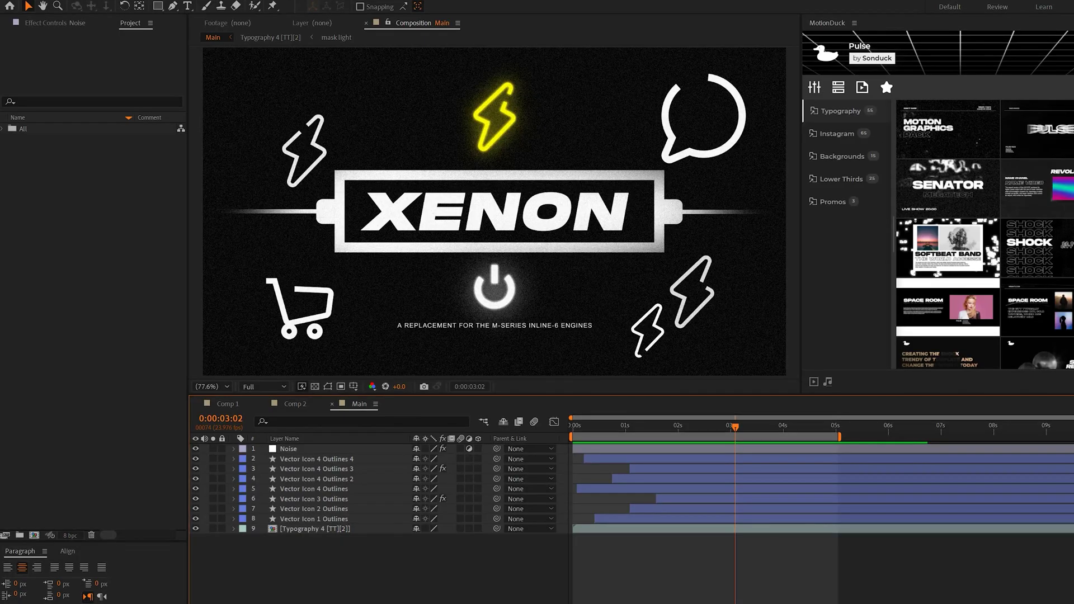
Step: Switch to After Effects and create an empty shape layer in Comp 1
click(113, 3)
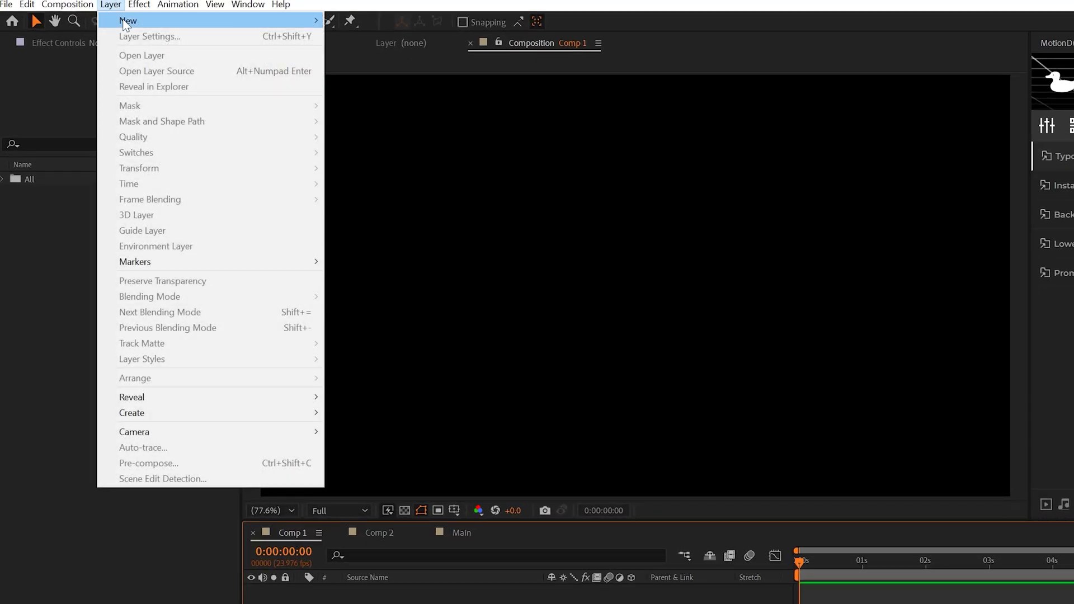
mouse_move(129, 19)
click(417, 135)
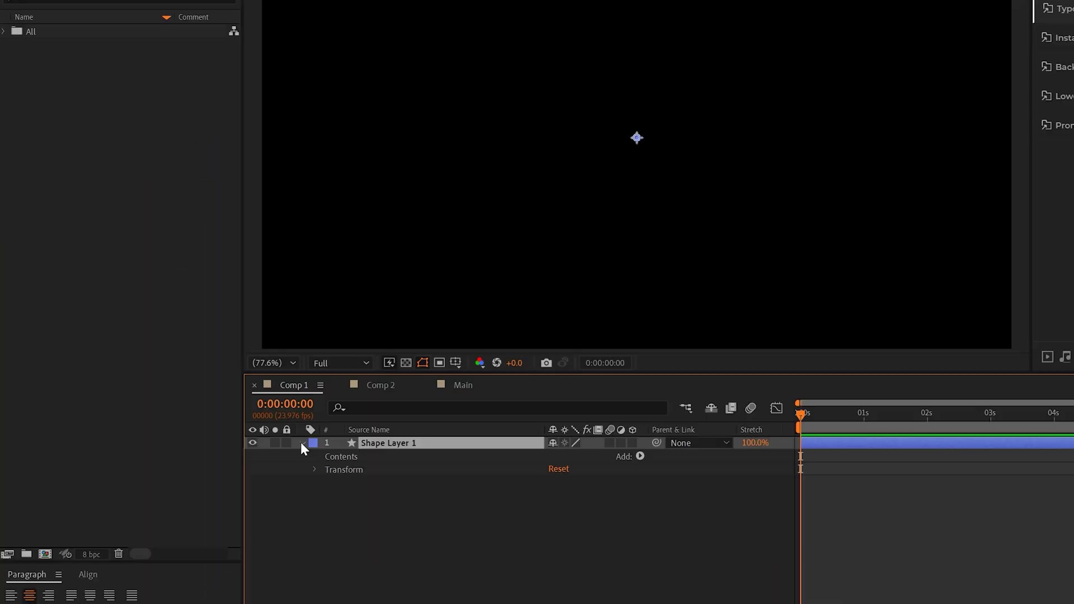
Step: Add an empty path to Shape Layer 1 and paste the copied speech bubble outline into it
click(640, 456)
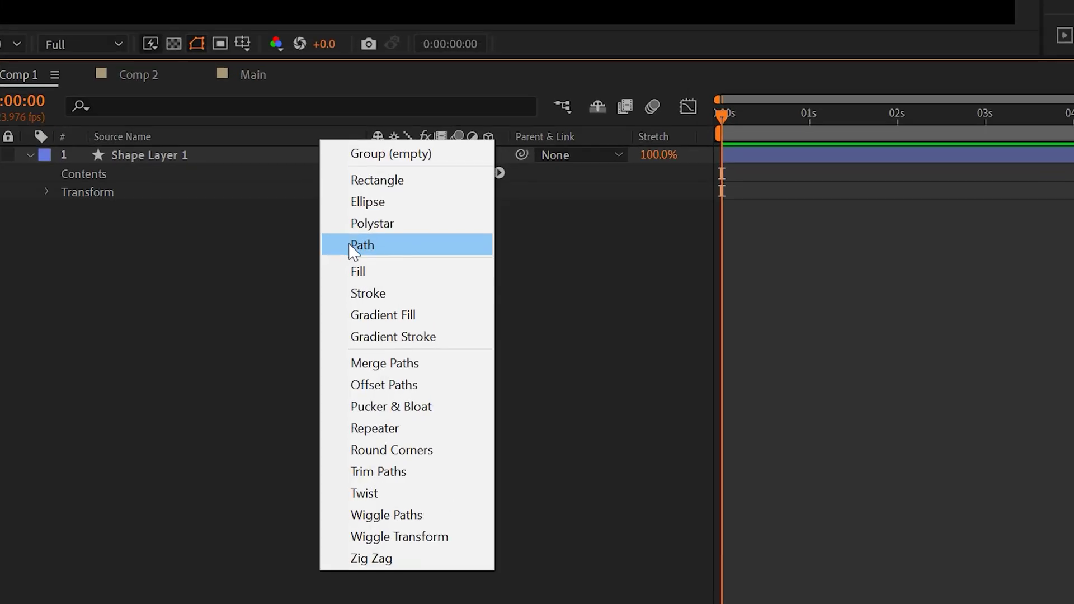
click(534, 508)
click(65, 192)
click(134, 212)
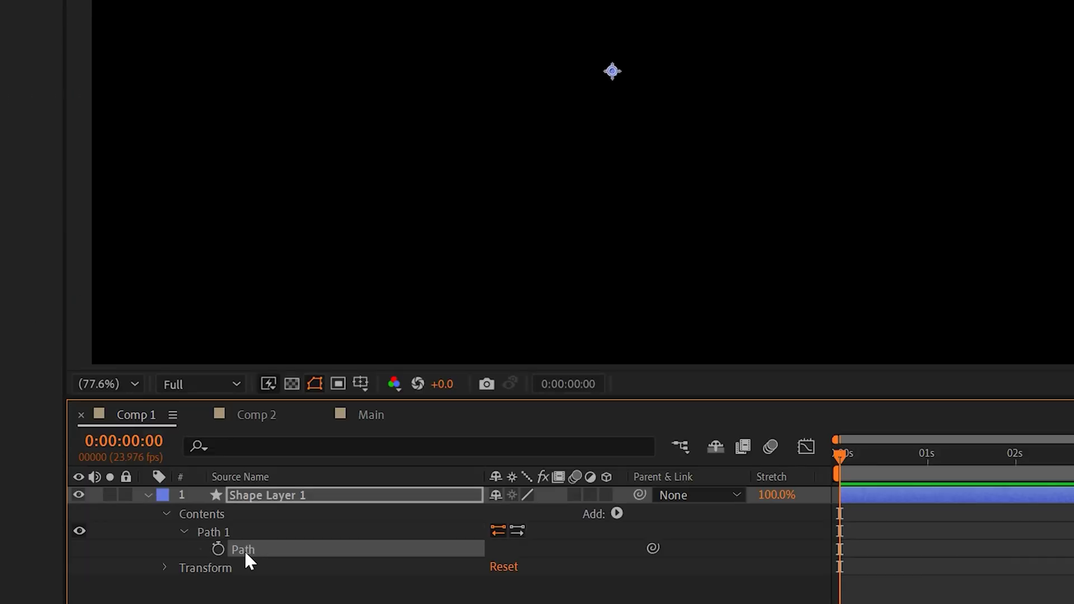
key(ctrl+v)
Step: Enlarge the pasted speech bubble path with free transform and apply the new size
click(262, 535)
scroll(594, 102, up, 3)
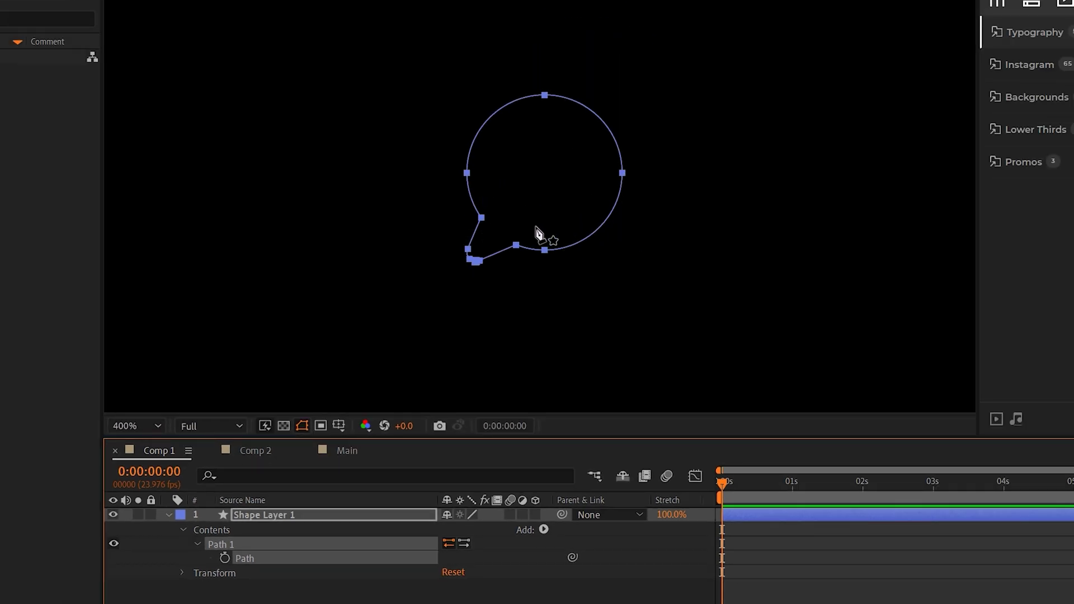
scroll(546, 196, down, 2)
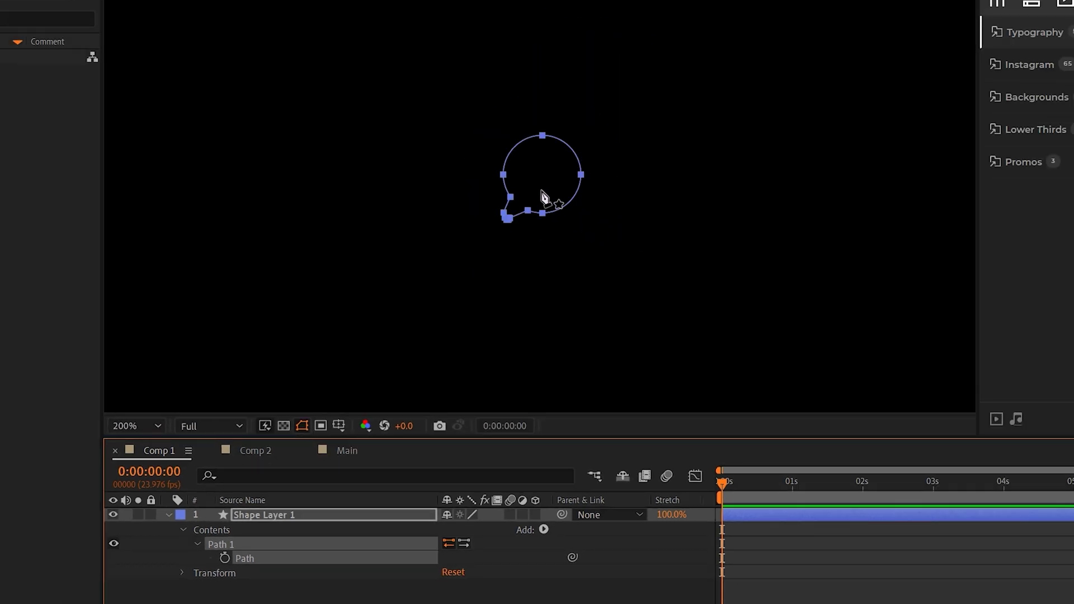
key(ctrl+t)
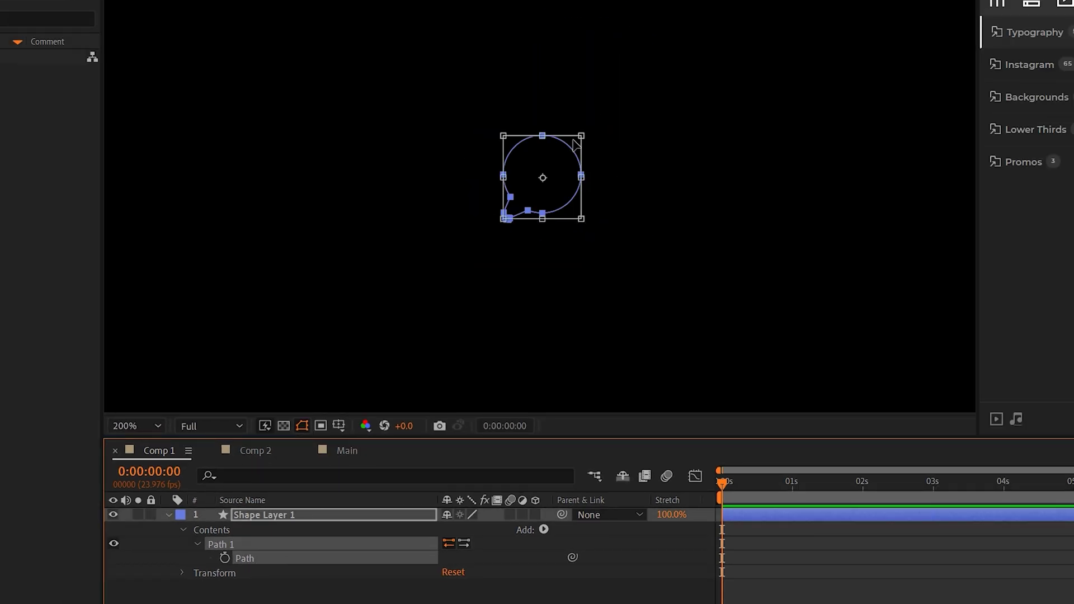
drag(580, 137, 700, 46)
key(Return)
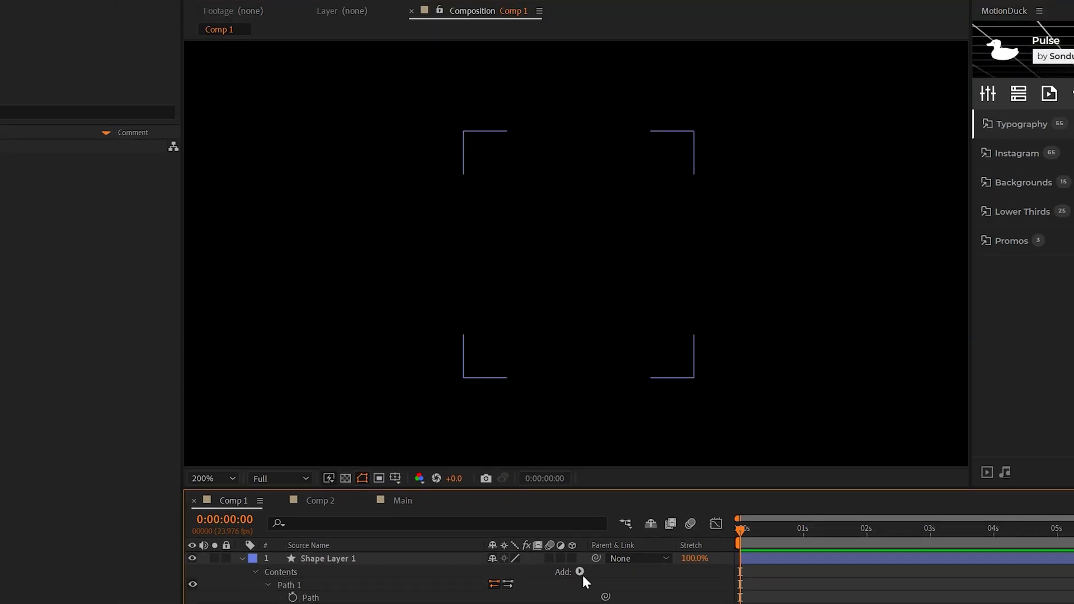
Step: Add a stroke to the speech bubble's shape layer and thicken its line
click(580, 572)
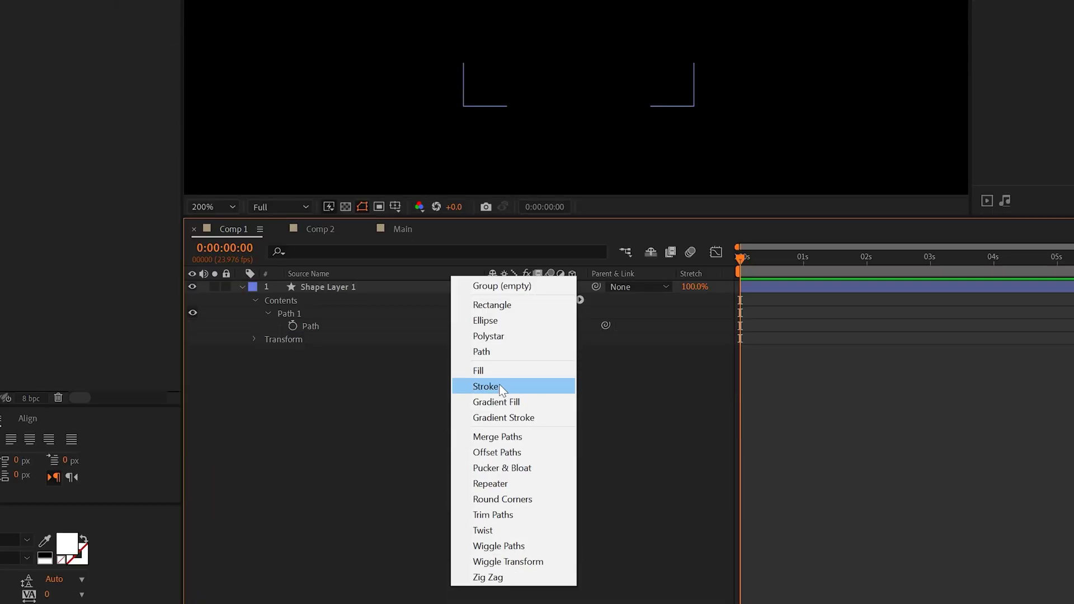
click(503, 385)
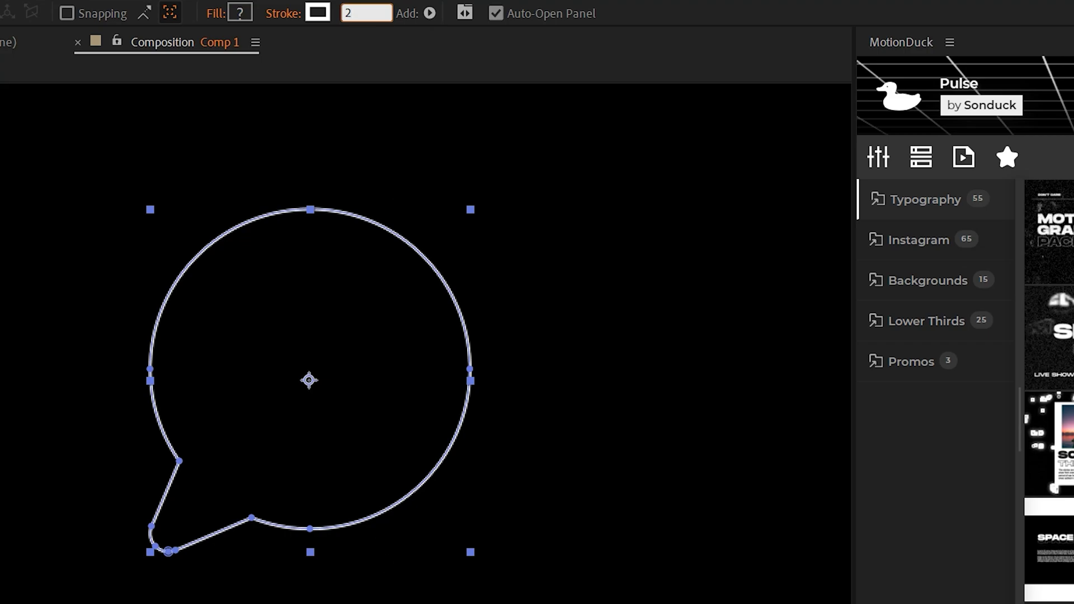
text(0)
key(Return)
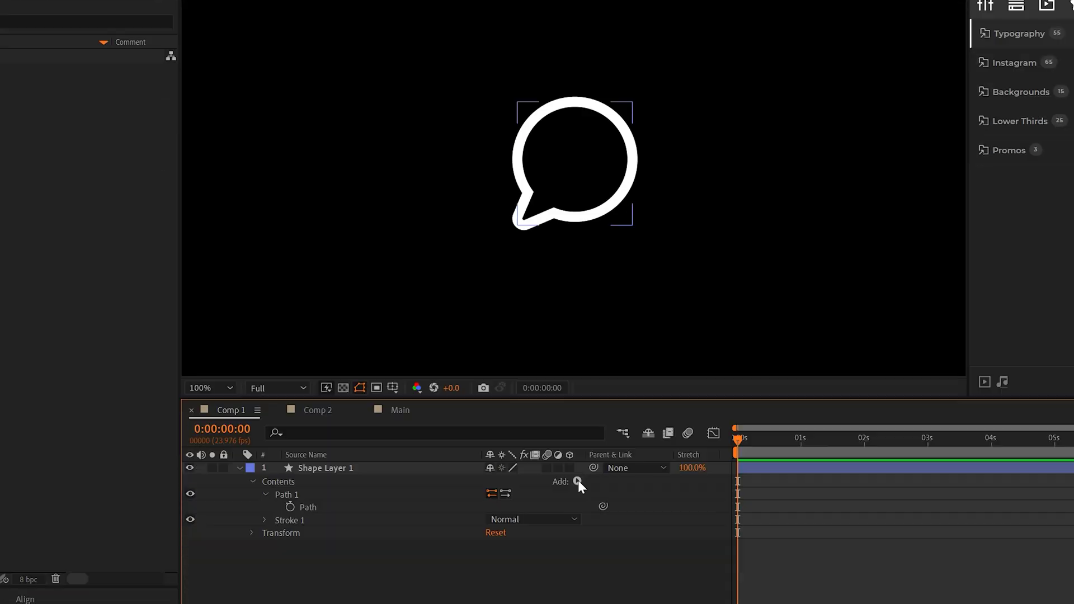
Step: Add Trim Paths to the speech bubble layer and animate its End from 0% at the first frame to 100%
click(577, 588)
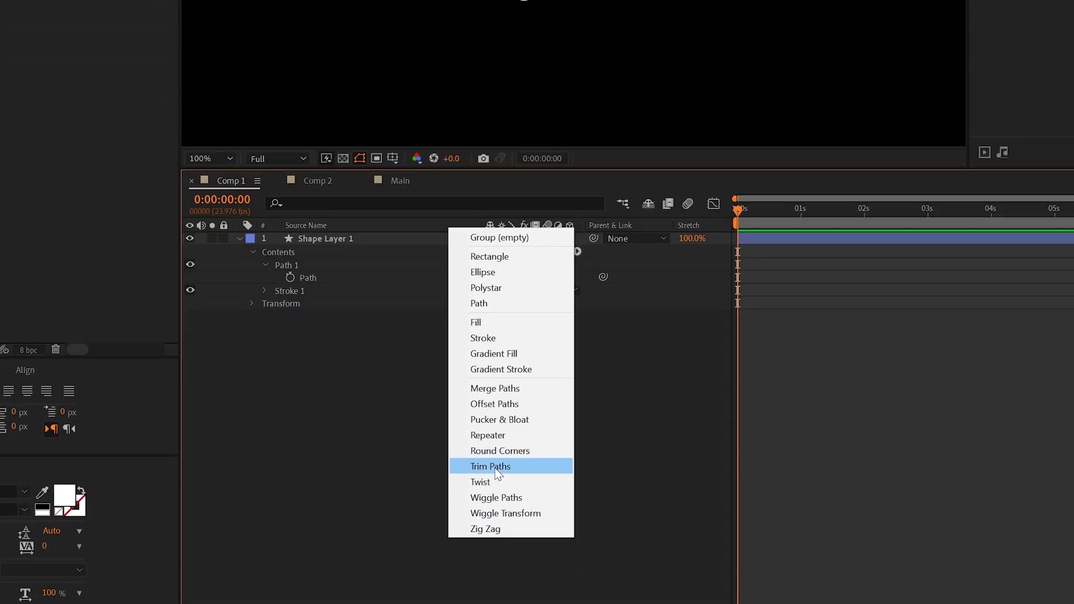
click(495, 467)
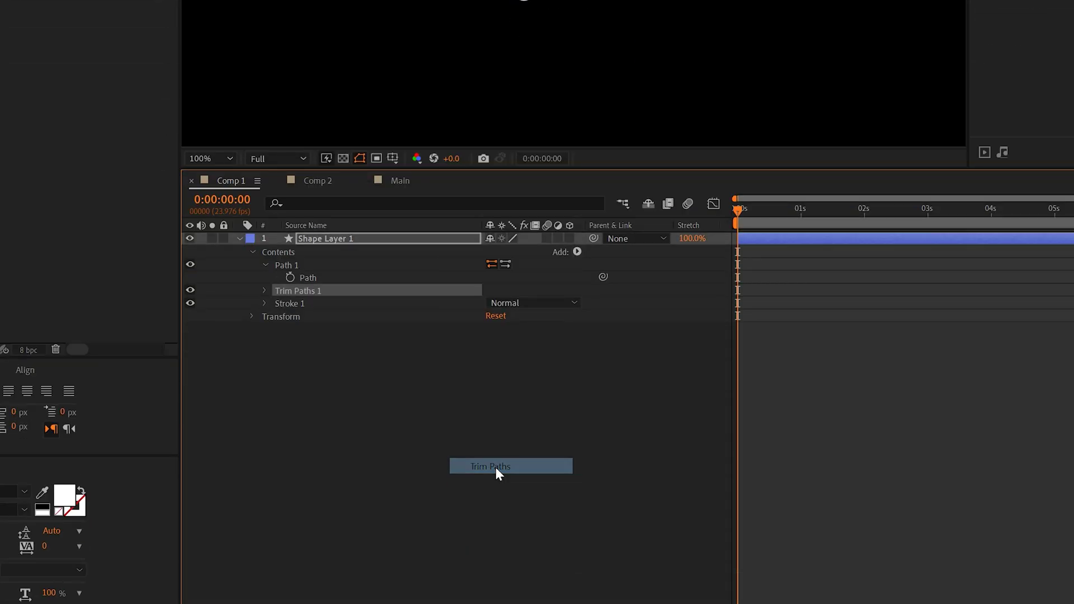
click(266, 290)
click(289, 317)
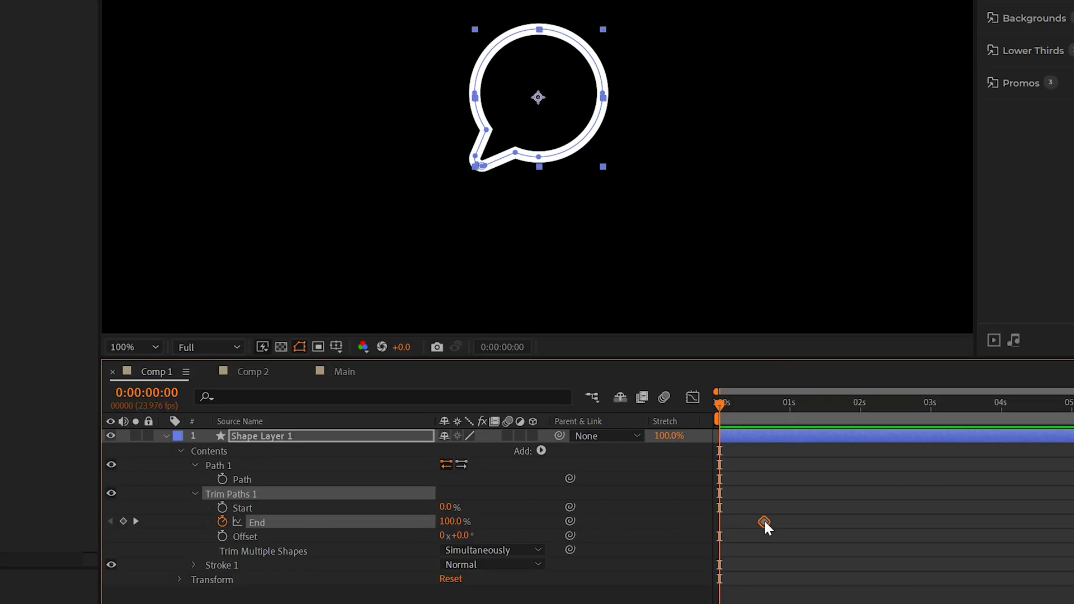
text(0)
key(Return)
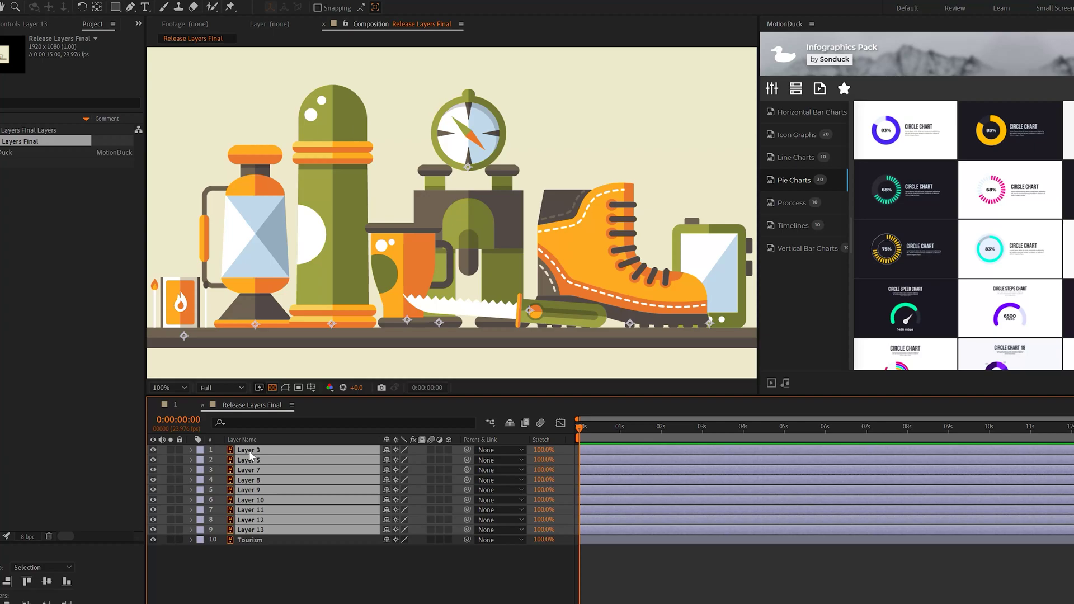
Step: Inspect the Scale keyframes of the illustration layers and play back the finished scene animation
key(s)
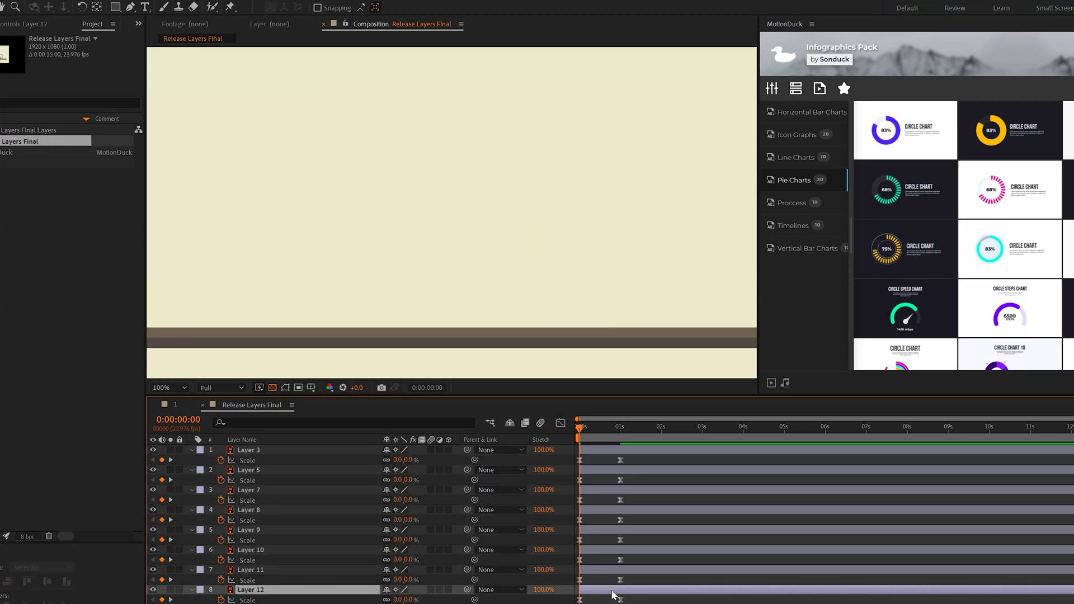
drag(616, 532, 651, 537)
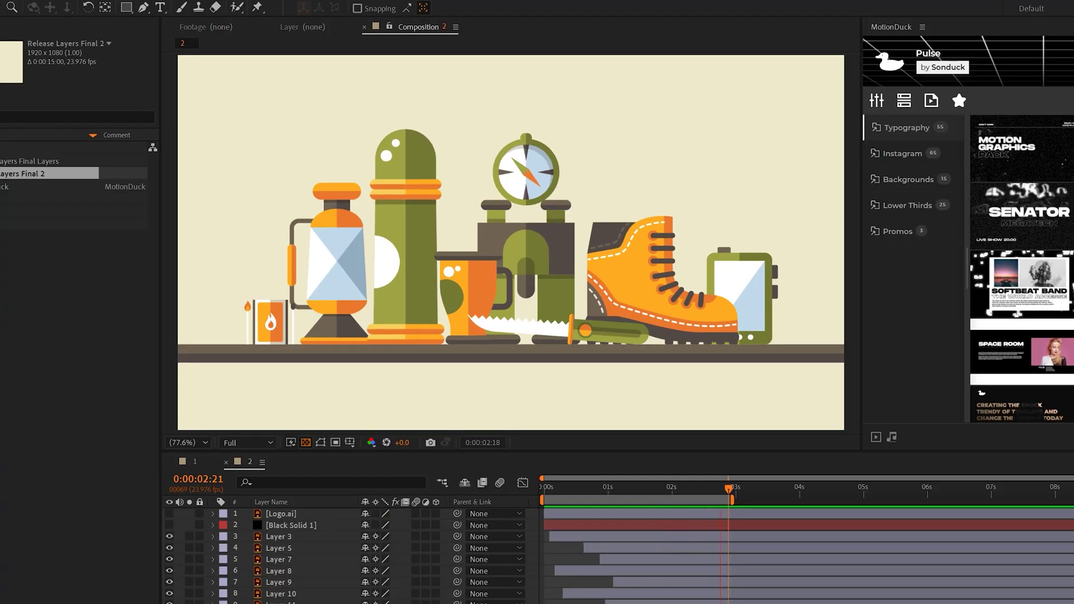
key(space)
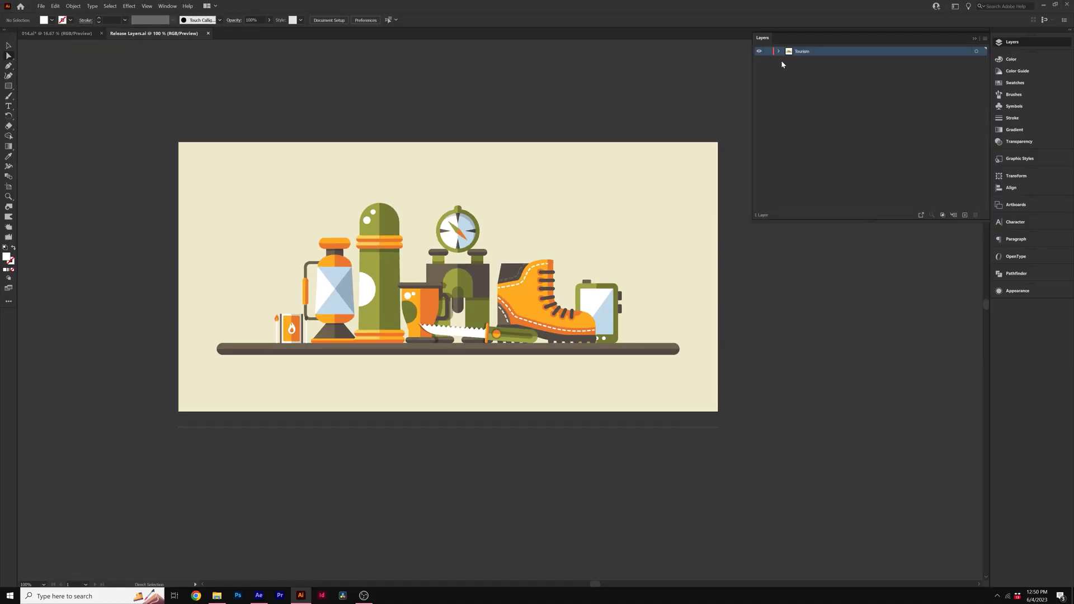
Step: In Illustrator's Release Layers.ai, select all artwork nested in the Tourism layer and ungroup it twice
click(779, 52)
click(789, 60)
click(799, 69)
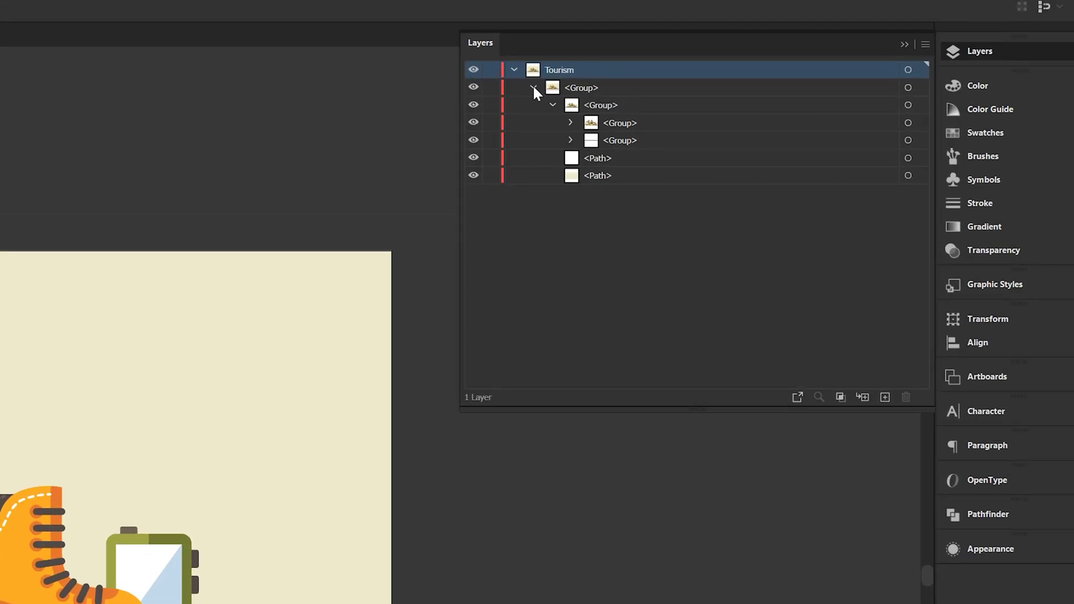
click(736, 64)
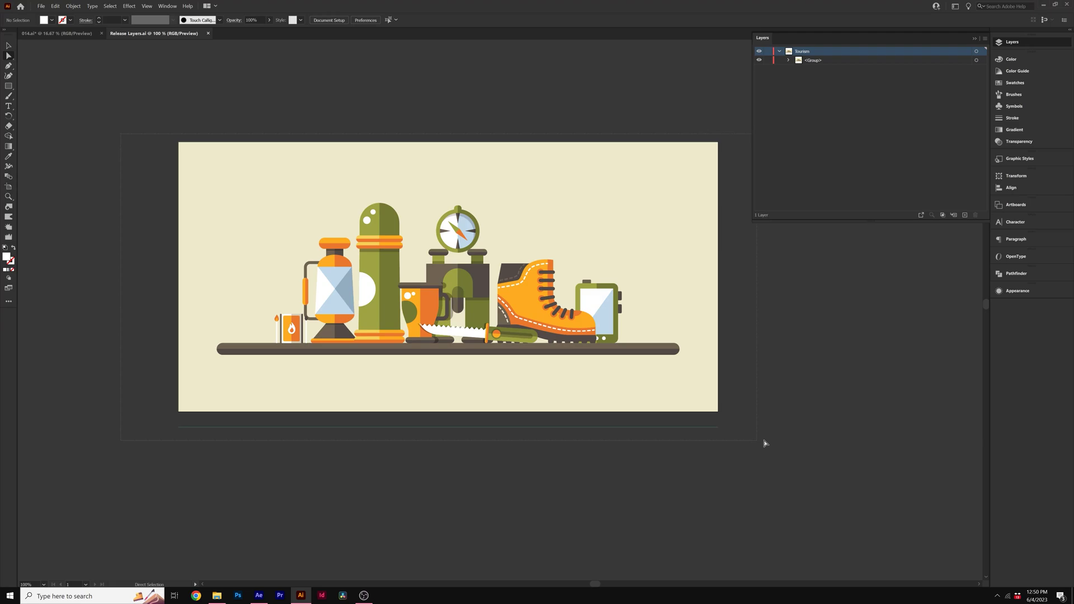
key(ctrl+a)
click(73, 6)
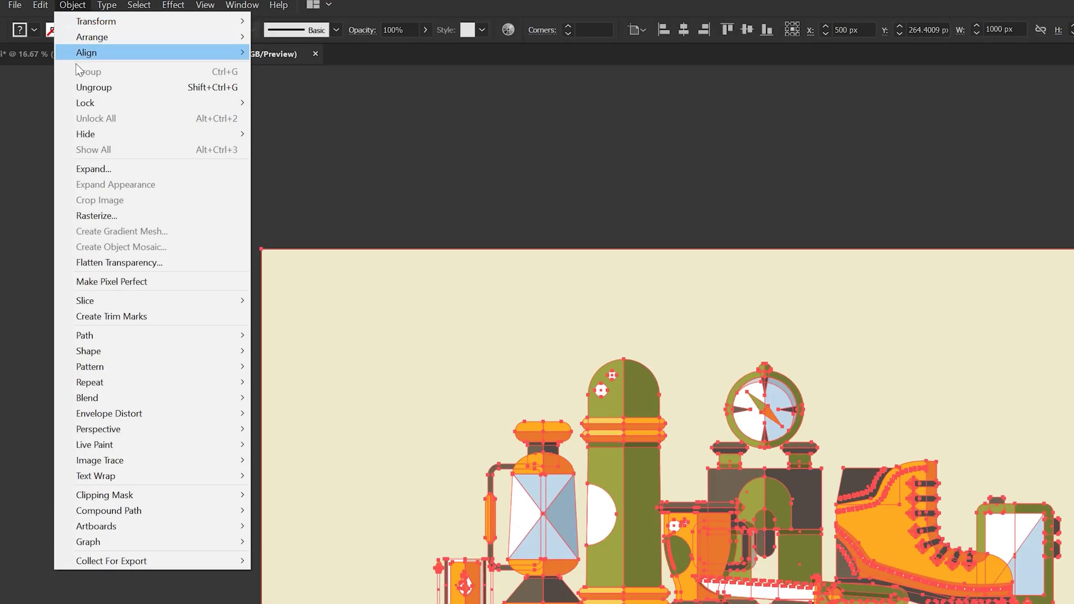
click(86, 50)
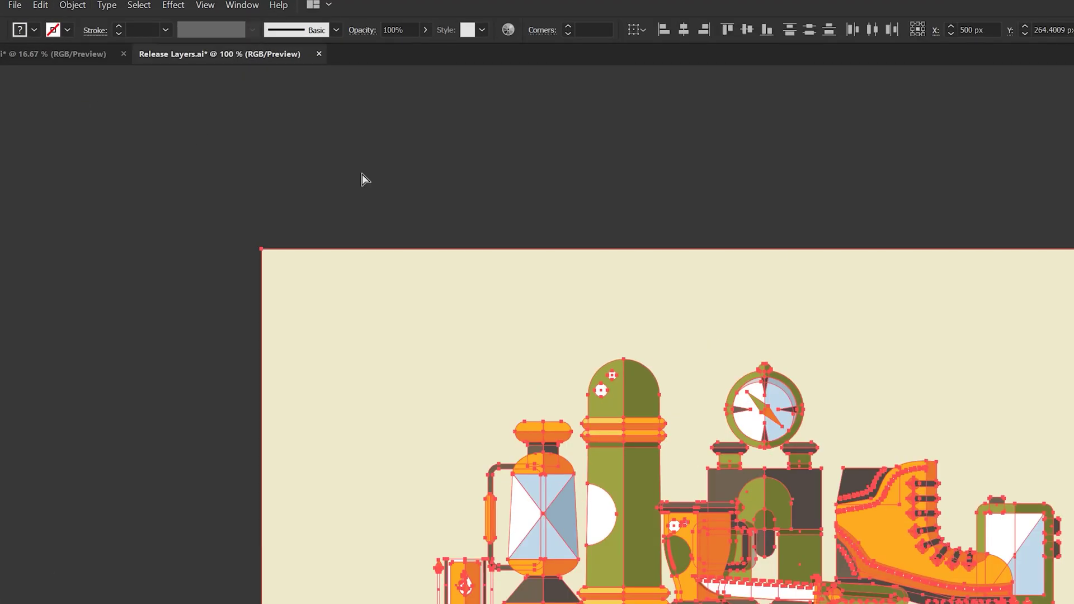
click(74, 6)
click(85, 88)
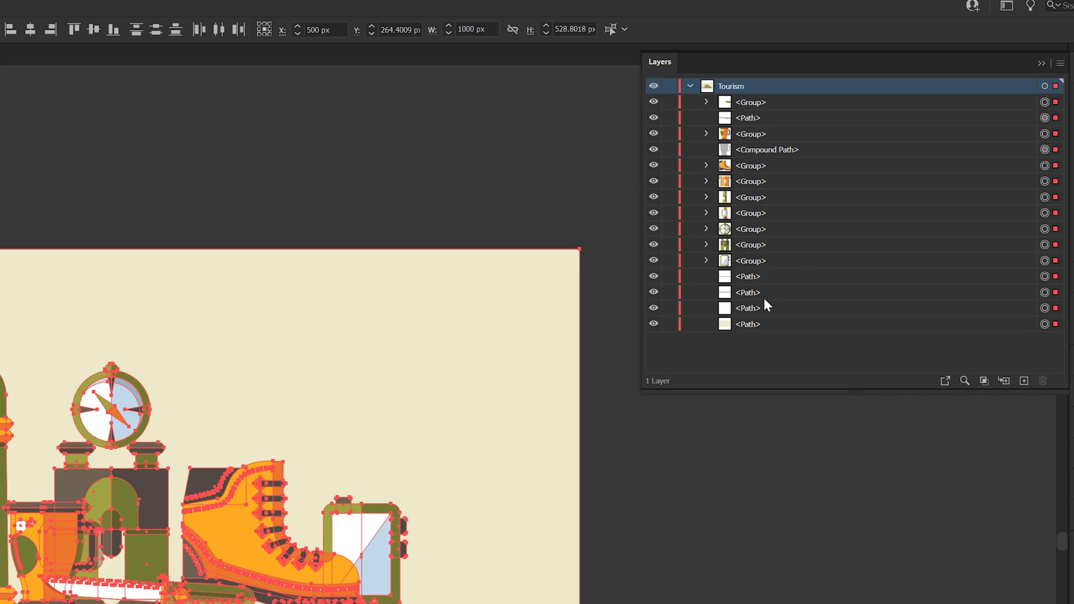
Step: Release the objects in the Tourism layer to separate layers with the Sequence option
click(690, 86)
click(689, 87)
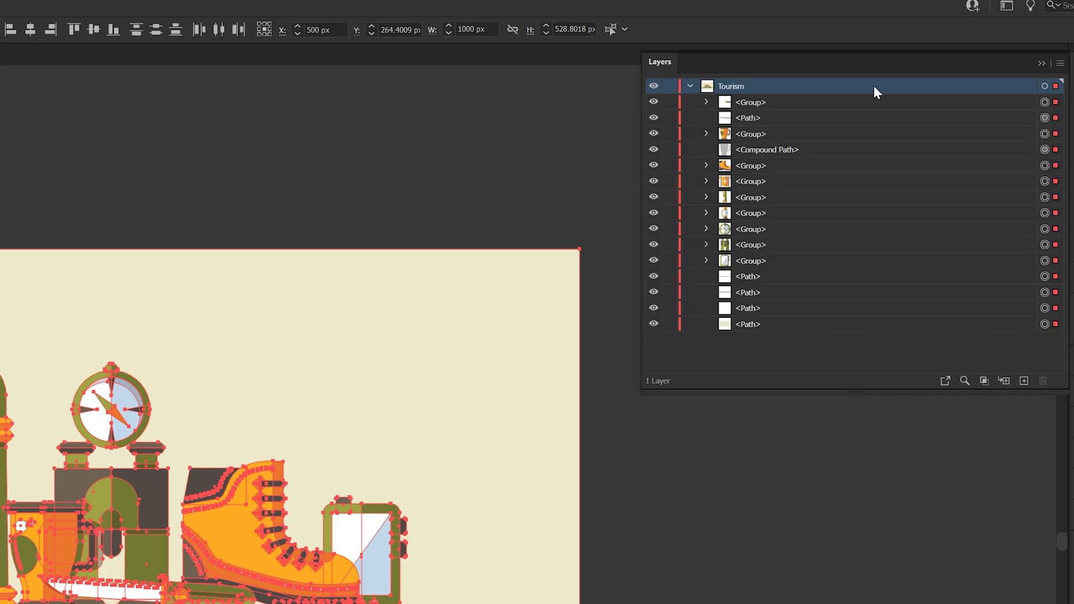
click(1060, 65)
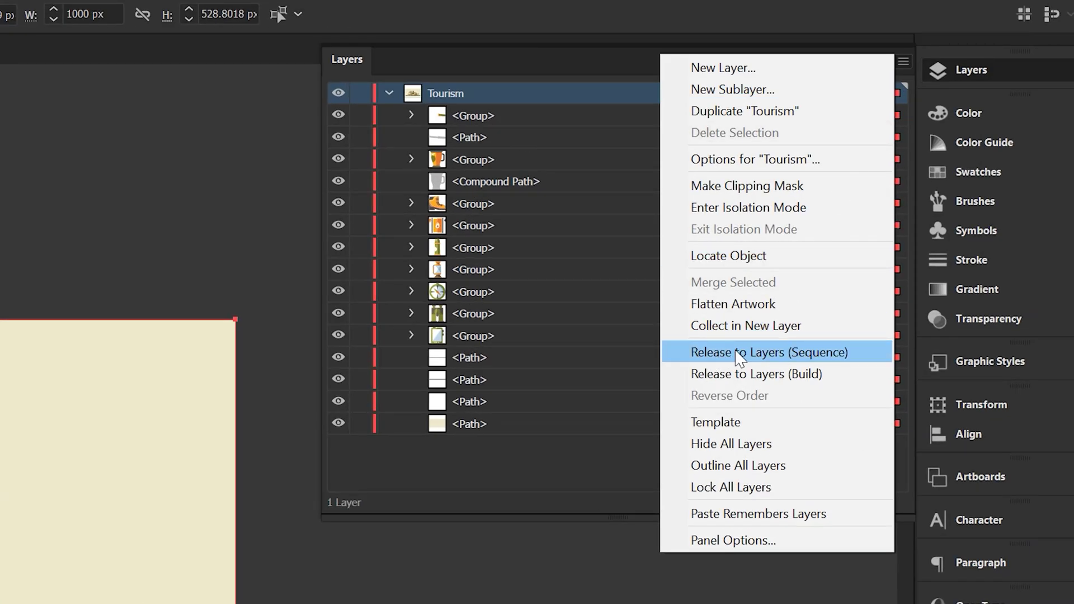
click(817, 355)
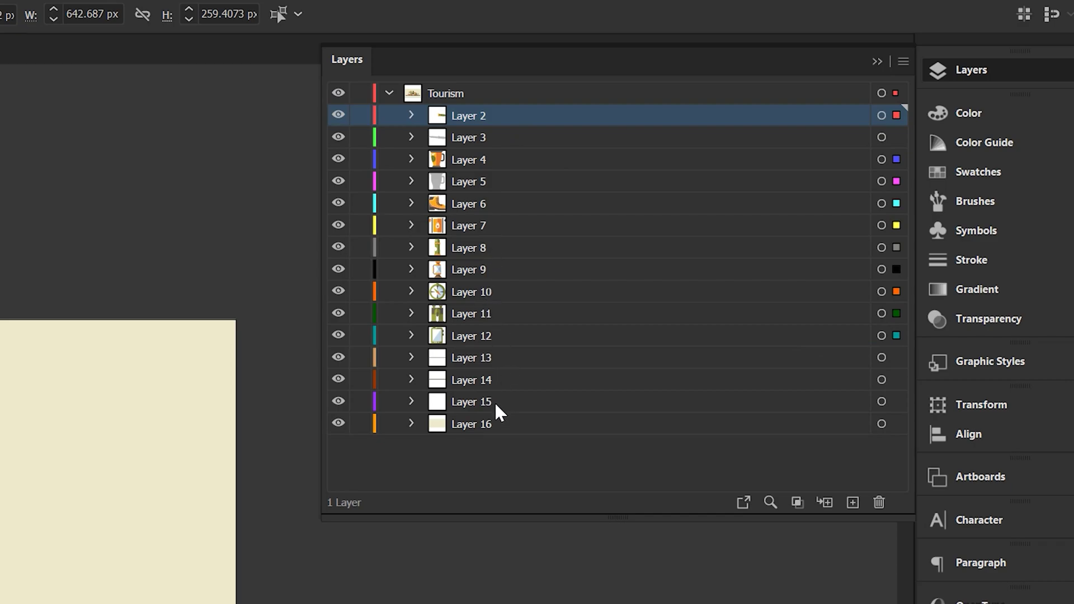
Step: Move the released layers out of the Tourism layer and save the document as Vector Scene2.ai
drag(471, 449, 458, 87)
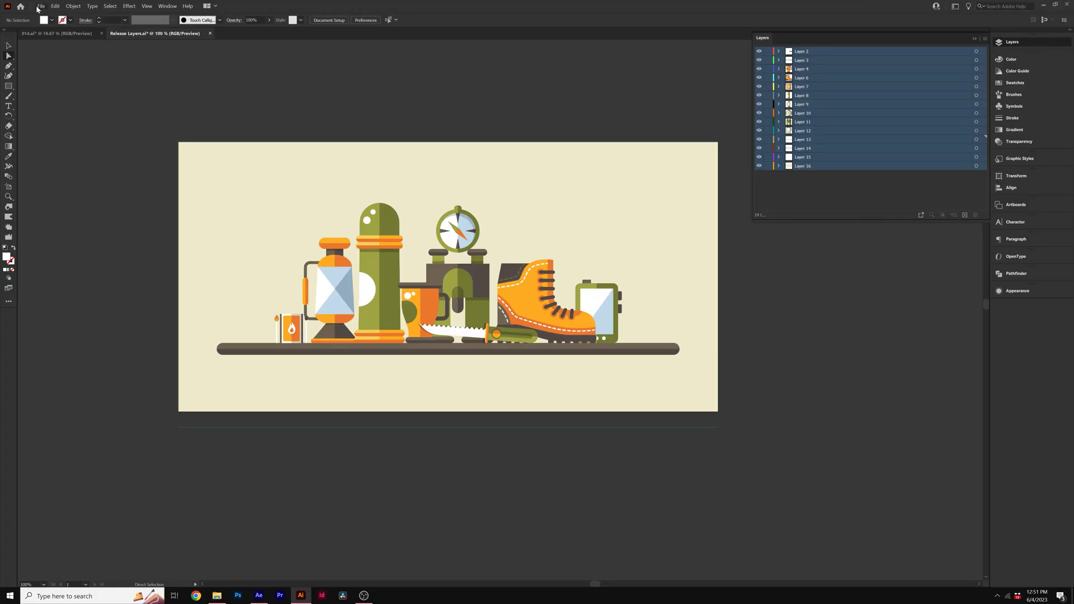
click(40, 7)
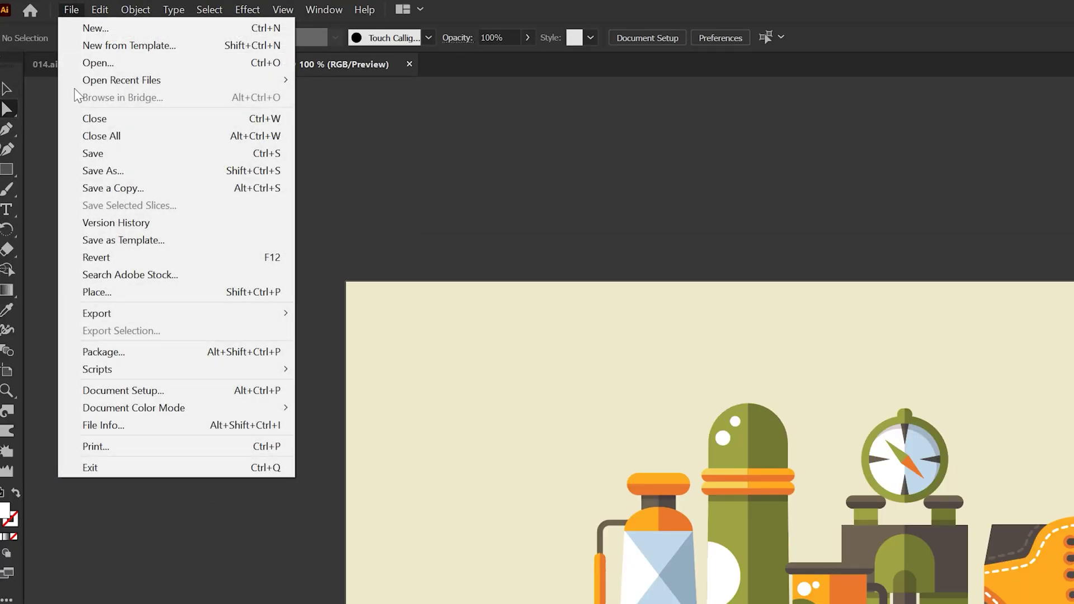
click(49, 87)
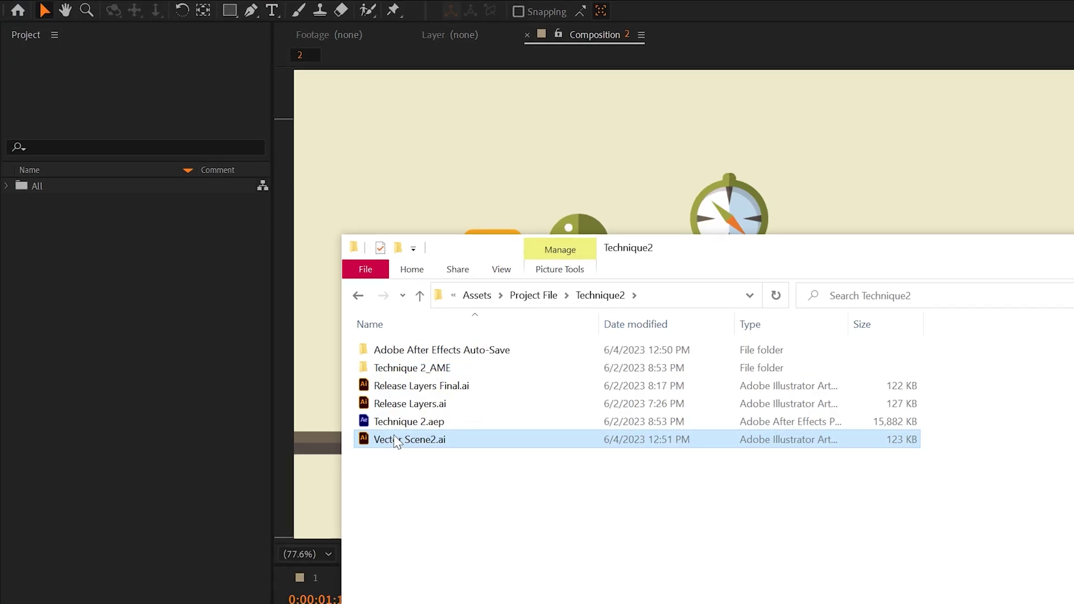
Step: Import Vector Scene2.ai into After Effects as a composition and open that composition
drag(391, 441, 98, 374)
click(531, 242)
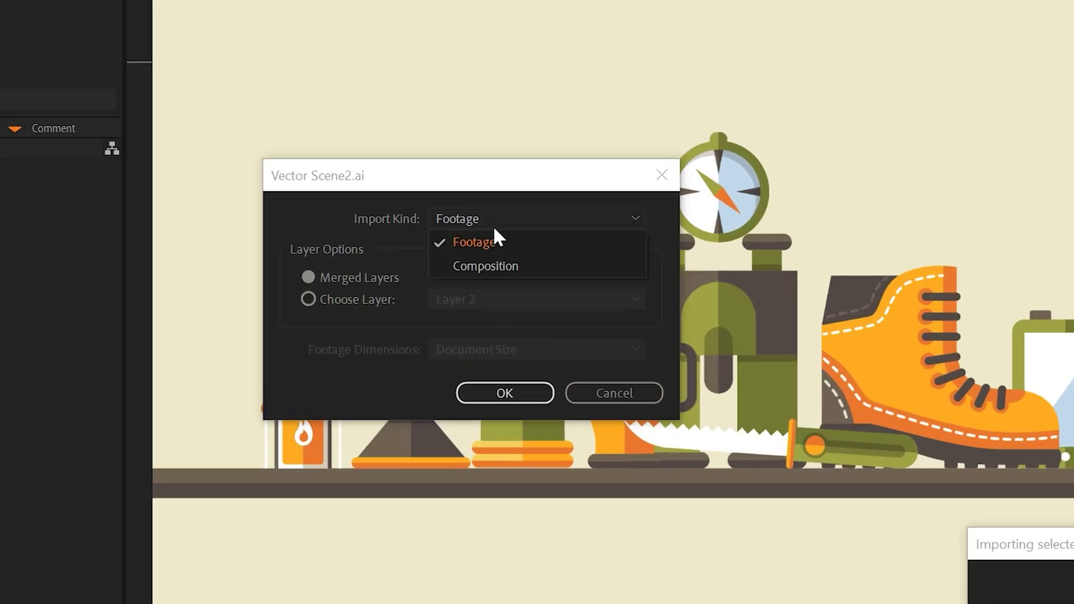
click(573, 279)
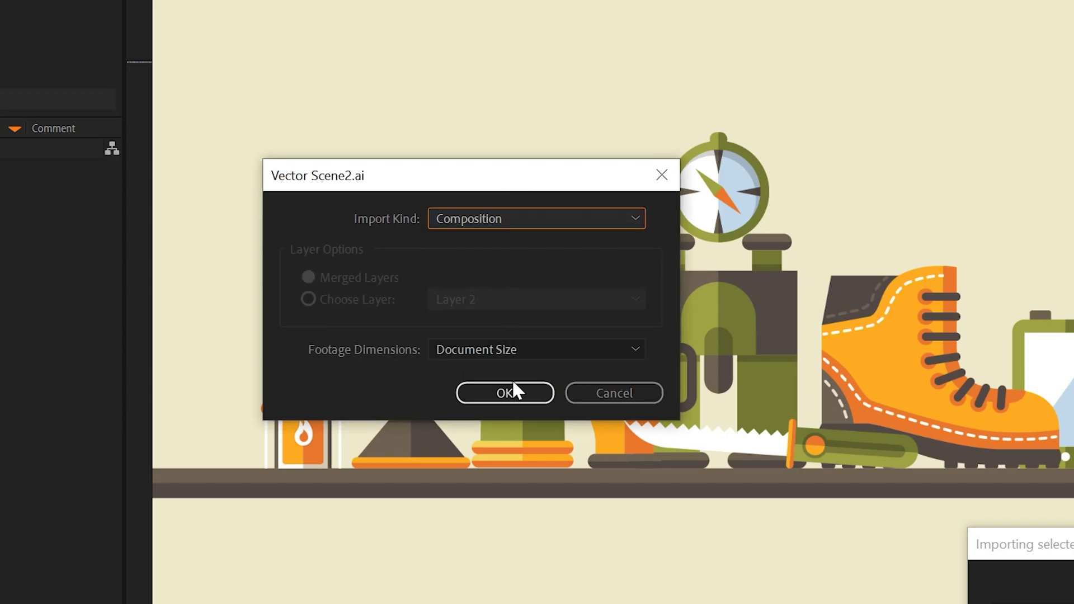
click(513, 385)
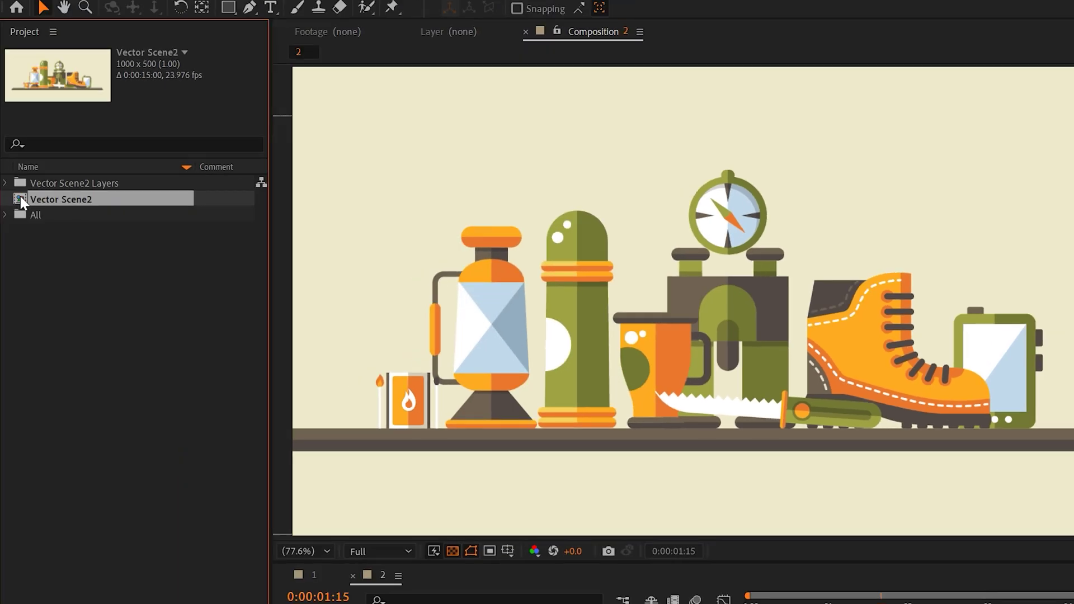
double_click(21, 198)
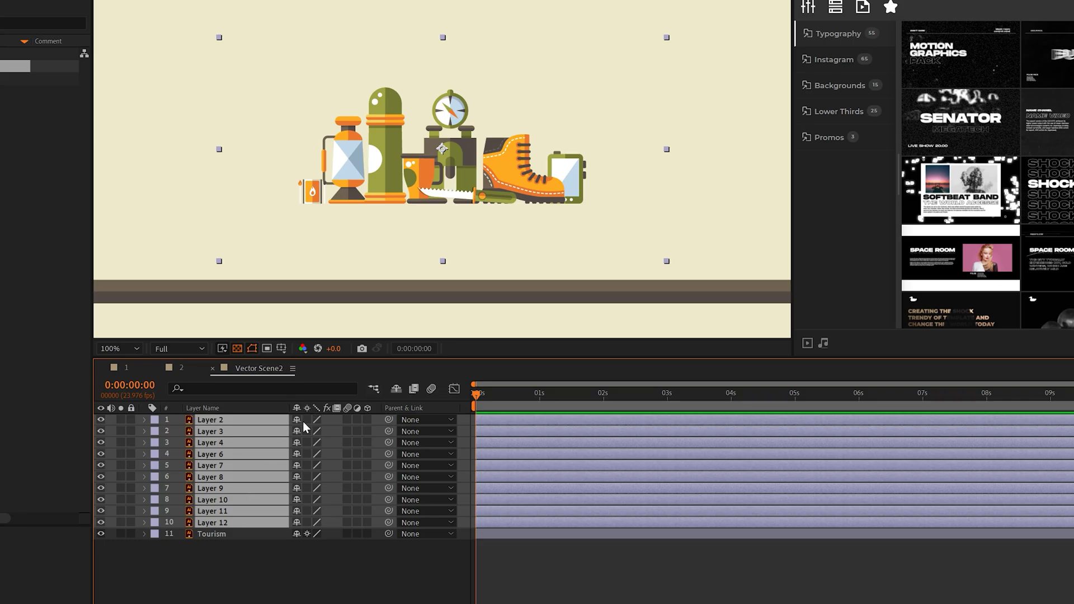
Step: Enable continuous rasterization on Layer 2 through Layer 12 and scale these layers up together
drag(304, 423, 308, 465)
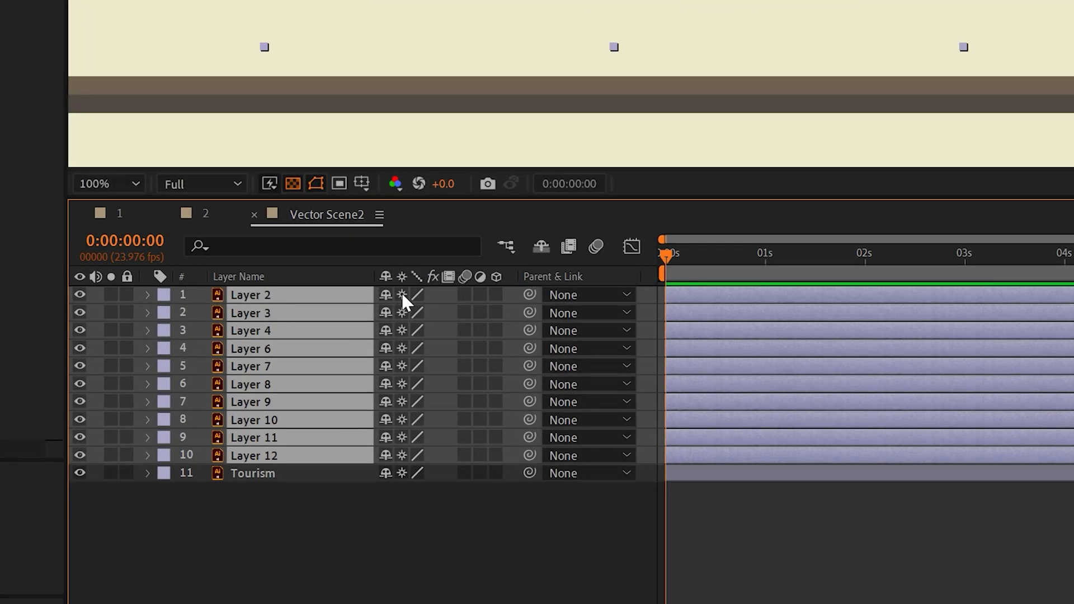
key(s)
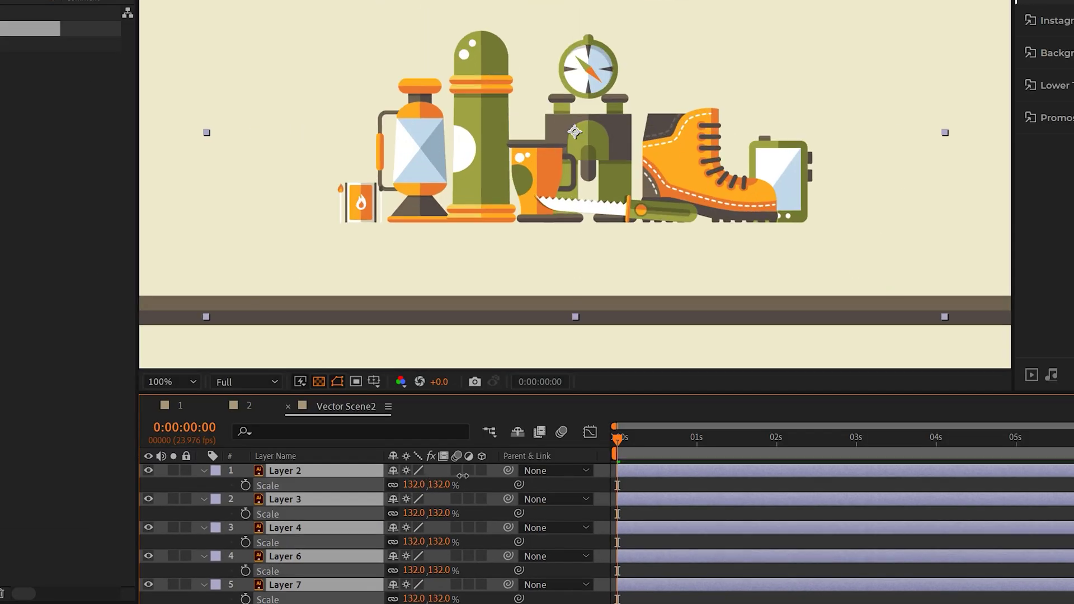
drag(466, 475, 926, 436)
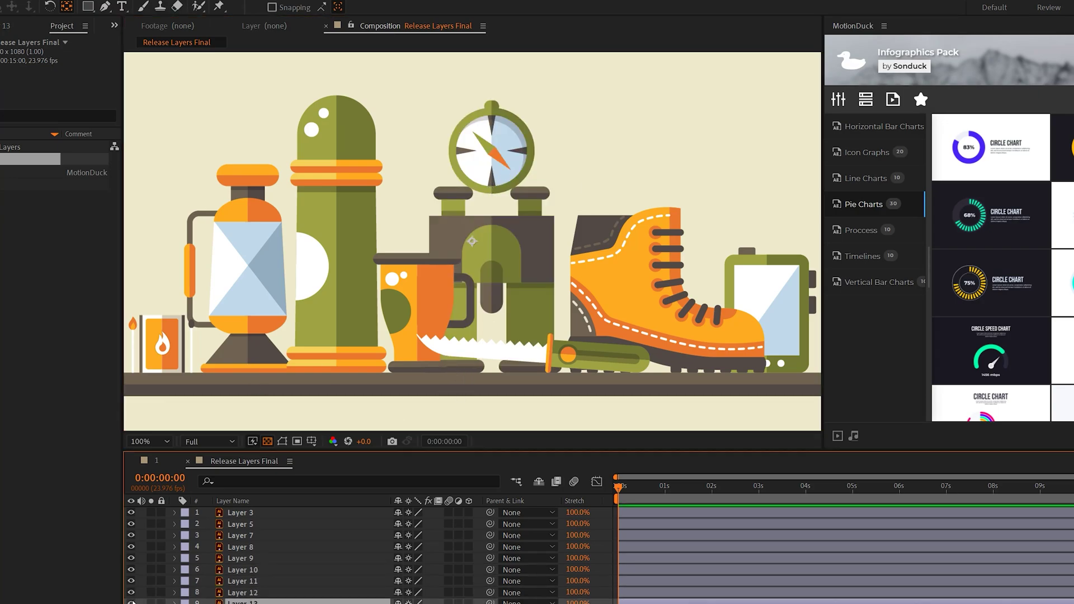
Step: Keyframe the Scale of all layers in Release Layers Final from 0% at the first frame, pulling the end keyframe to about 1 second
key(ctrl+a)
key(s)
click(208, 524)
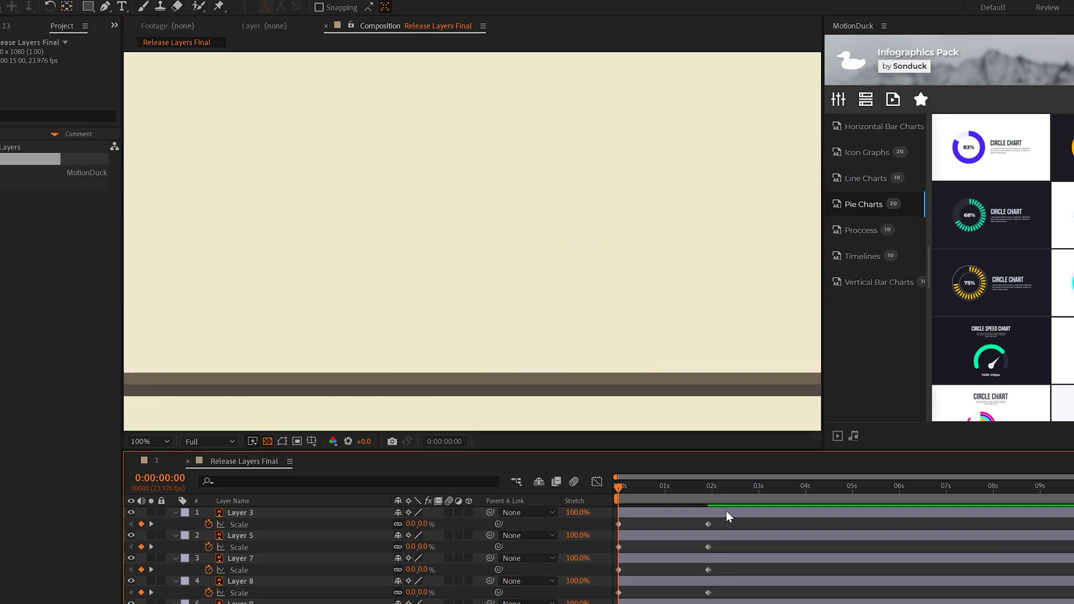
drag(709, 524, 665, 525)
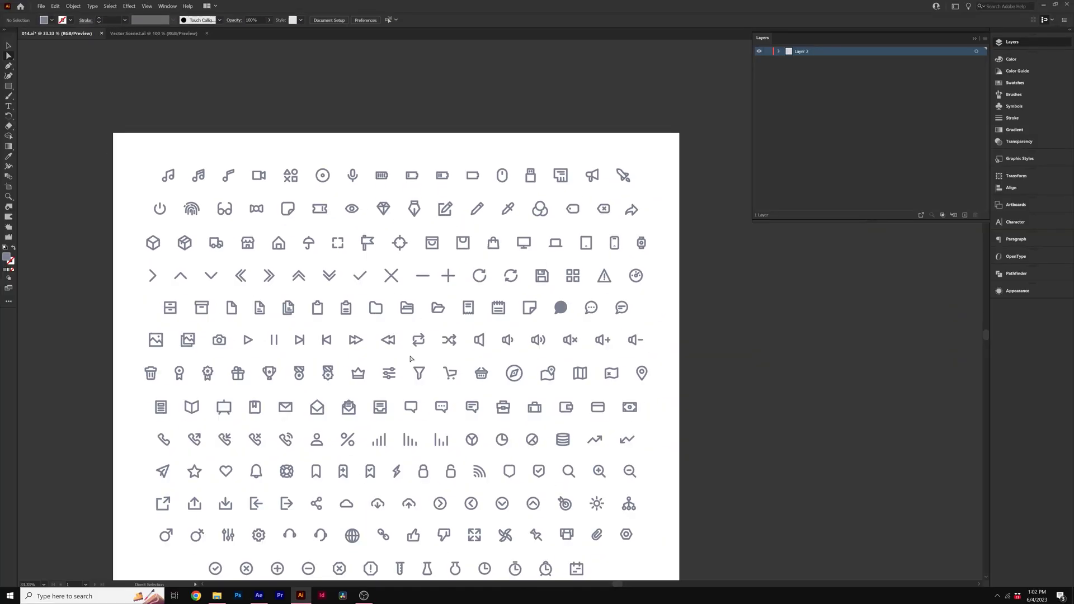
Step: After viewing the icon sheet in Illustrator, switch to After Effects and create a white solid in the TUT composition
scroll(411, 359, down, 3)
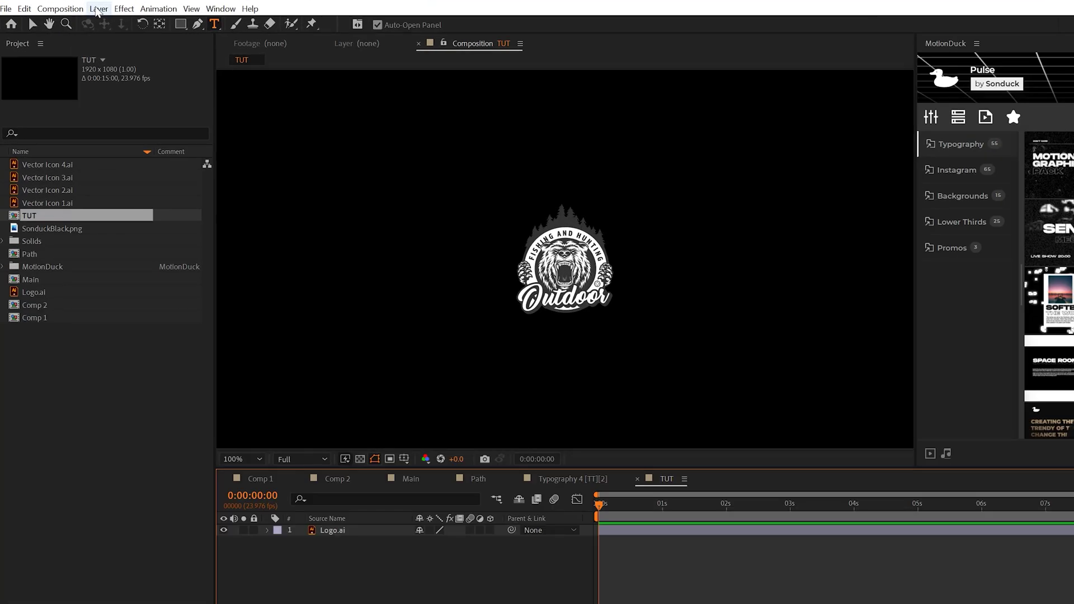
click(98, 10)
mouse_move(101, 28)
click(433, 67)
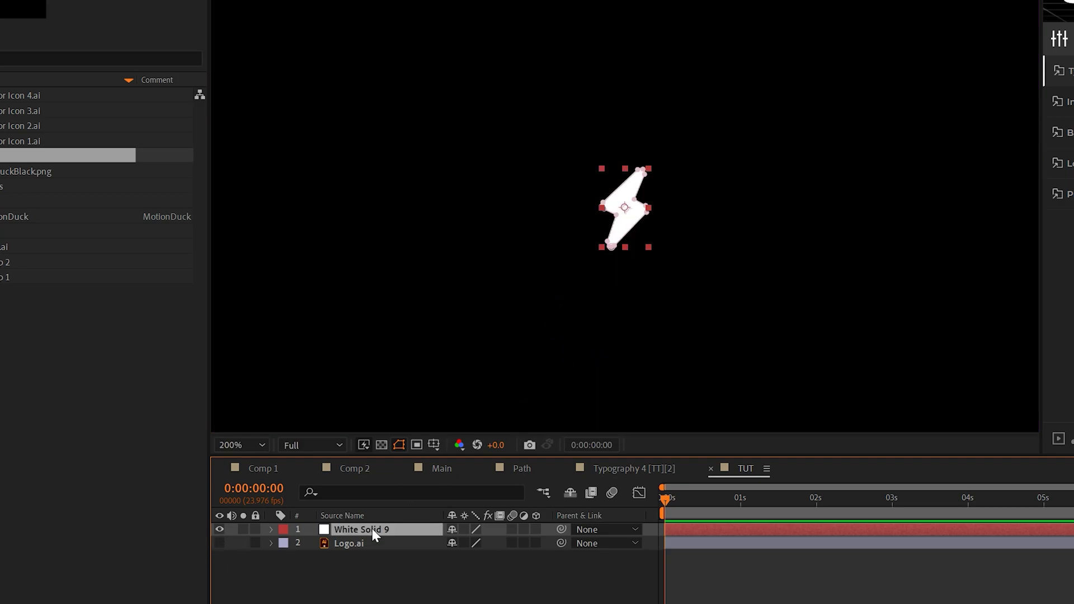
Step: Scale up the lightning-bolt mask on the white solid and copy its Mask Path
key(m)
click(137, 508)
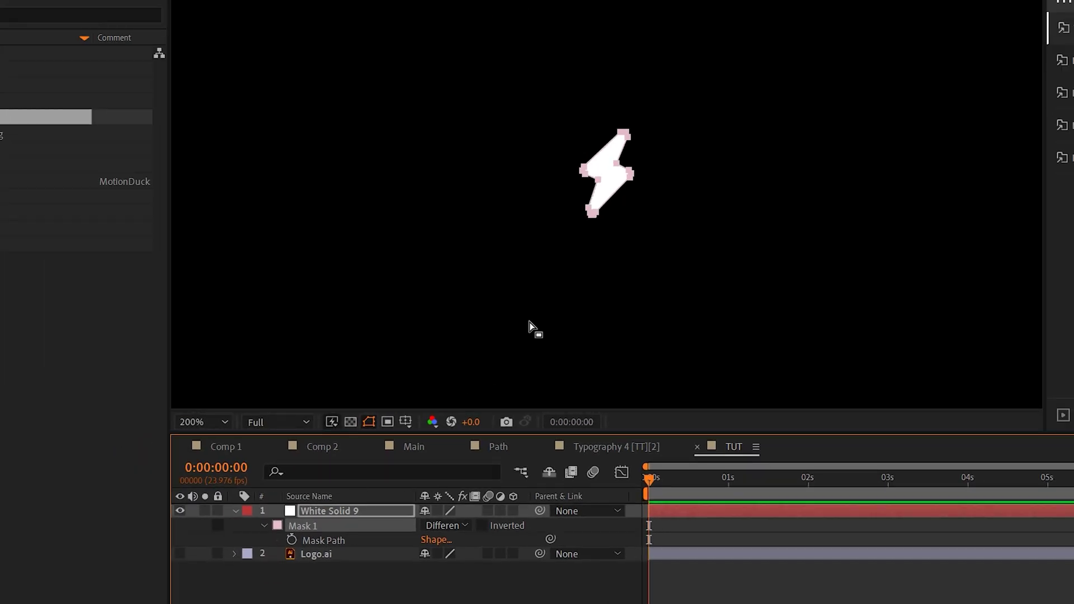
key(ctrl+t)
drag(632, 130, 814, 20)
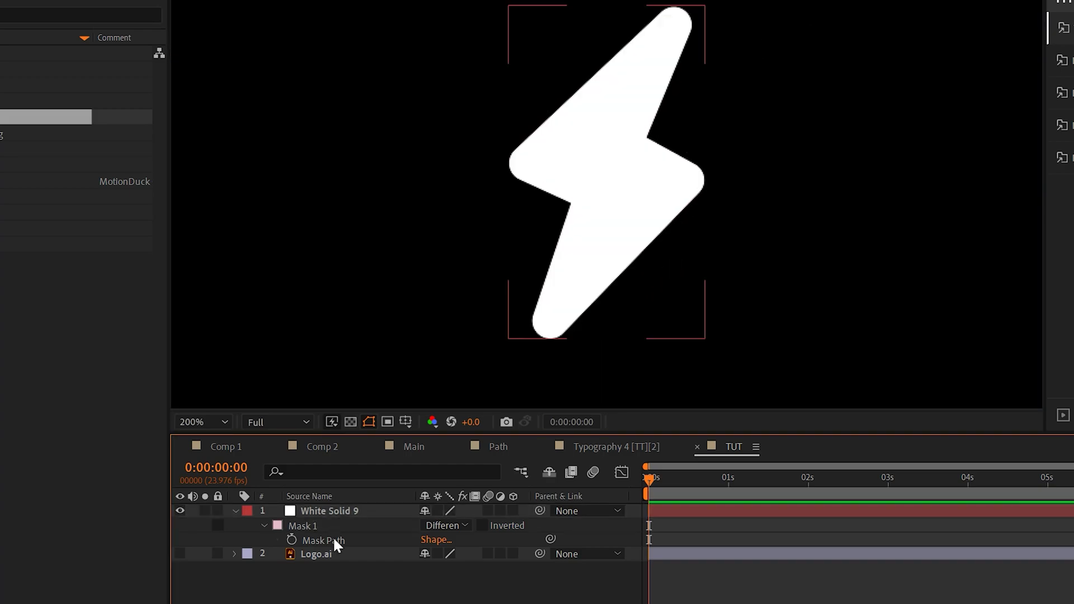
click(335, 540)
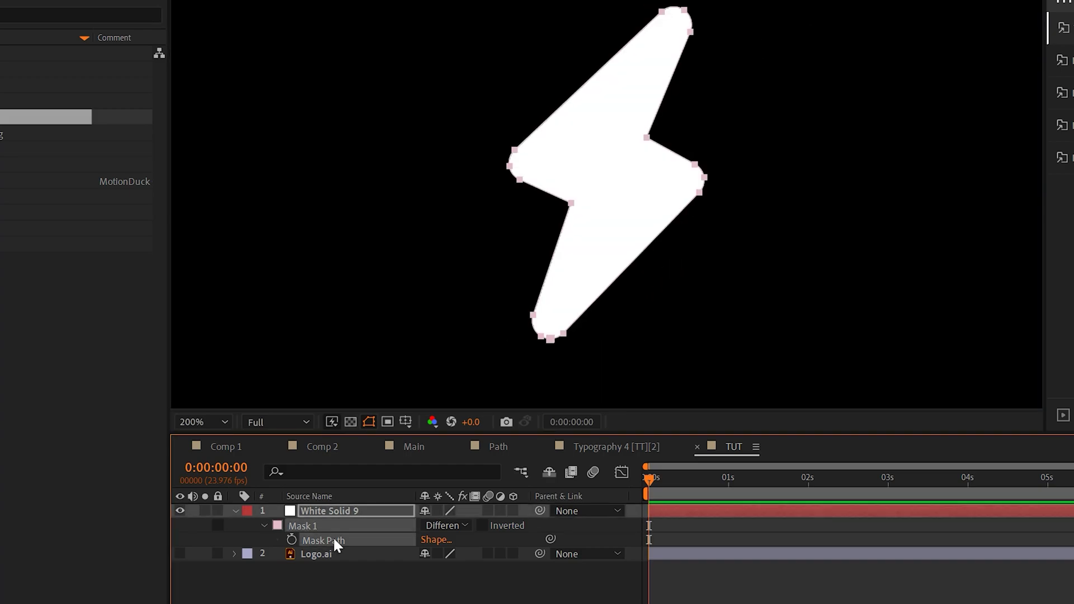
Step: Show the Logo.ai layer in place of the solid and paste the mask path onto its Position property
click(179, 553)
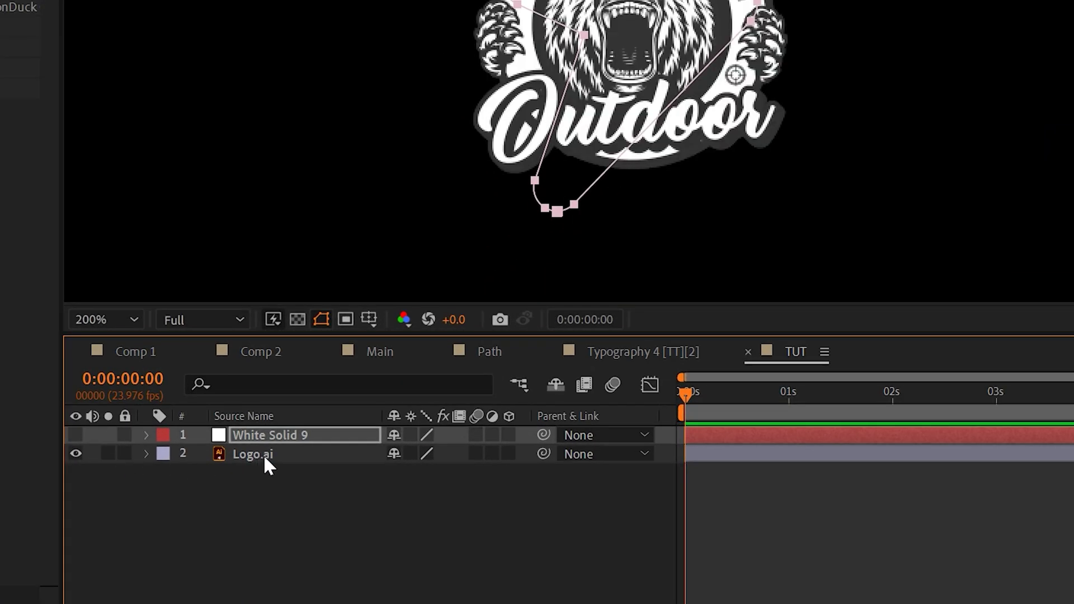
click(264, 455)
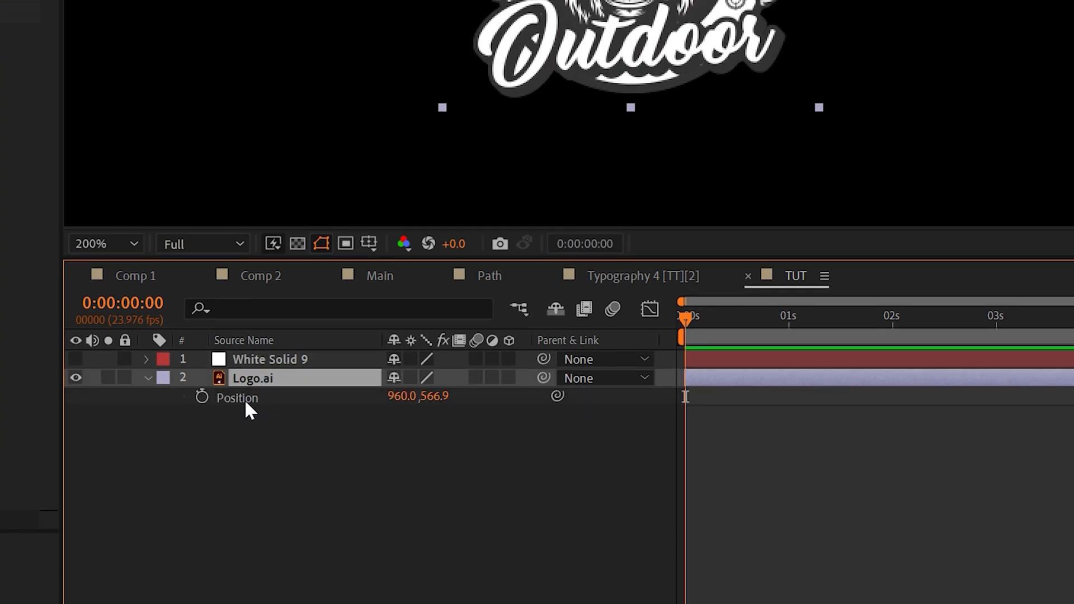
click(244, 399)
key(ctrl+v)
click(427, 549)
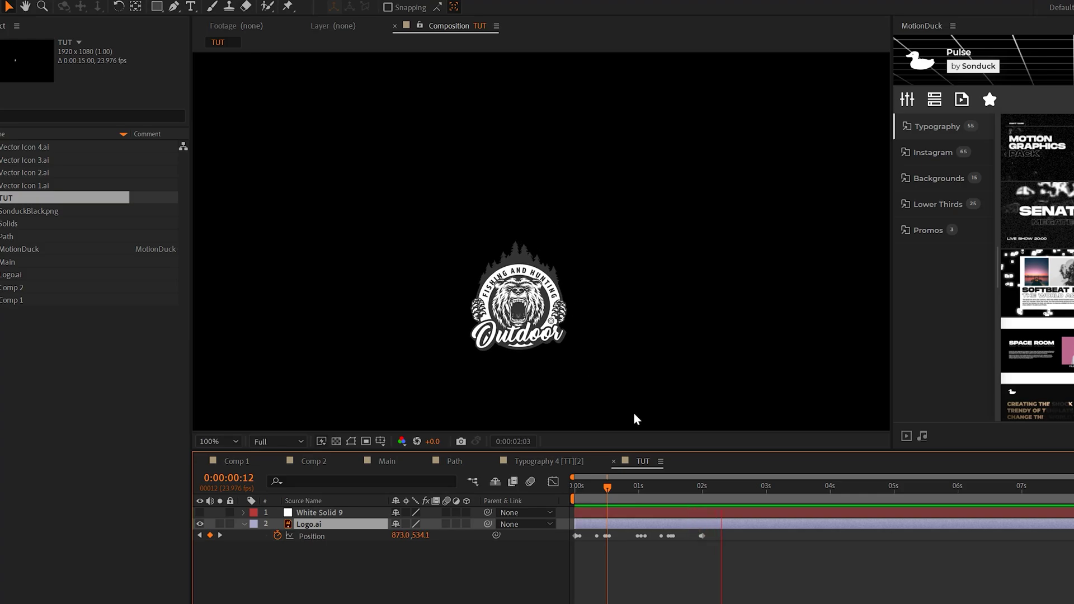
Step: Stretch the logo's Position keyframes so the last one sits at 4 seconds, previewing the motion before and after
key(space)
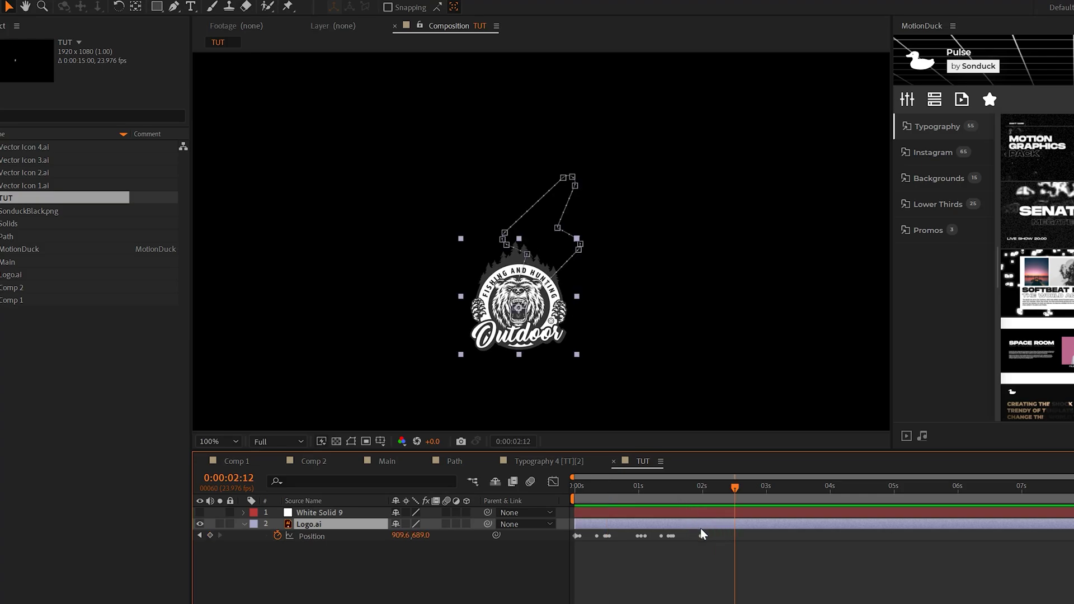
drag(714, 536, 830, 538)
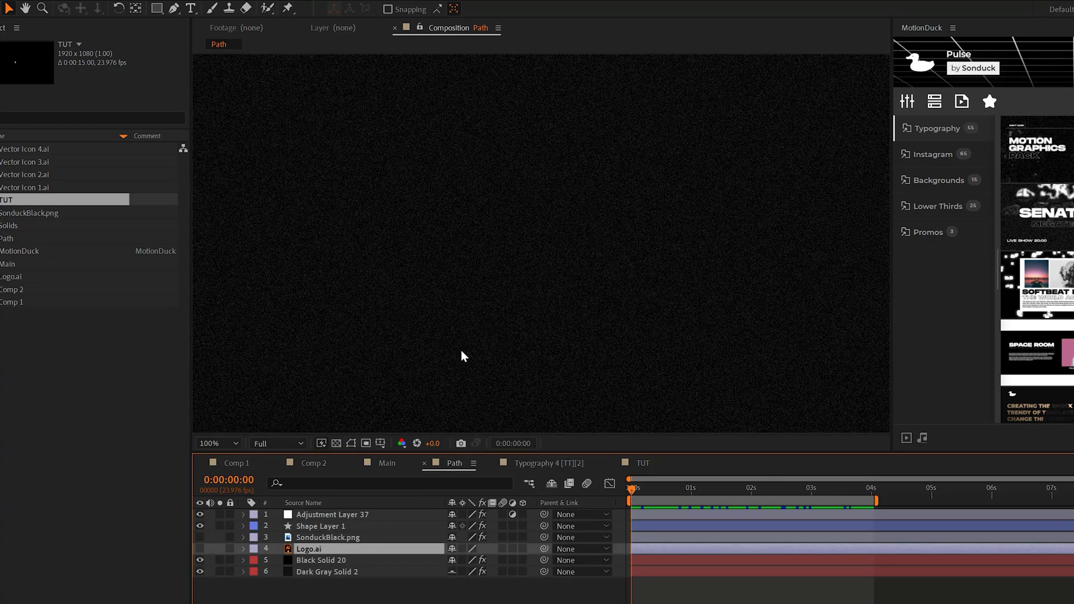
key(space)
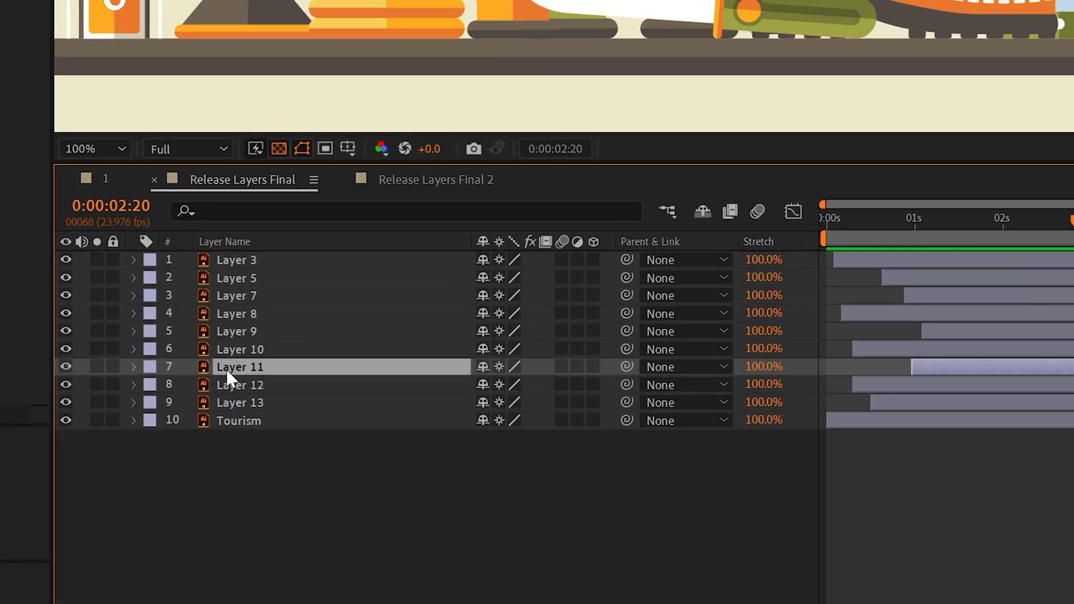
Step: Convert Layer 11 in Release Layers Final into a shape layer with Create Shapes from Vector Layer
right_click(226, 368)
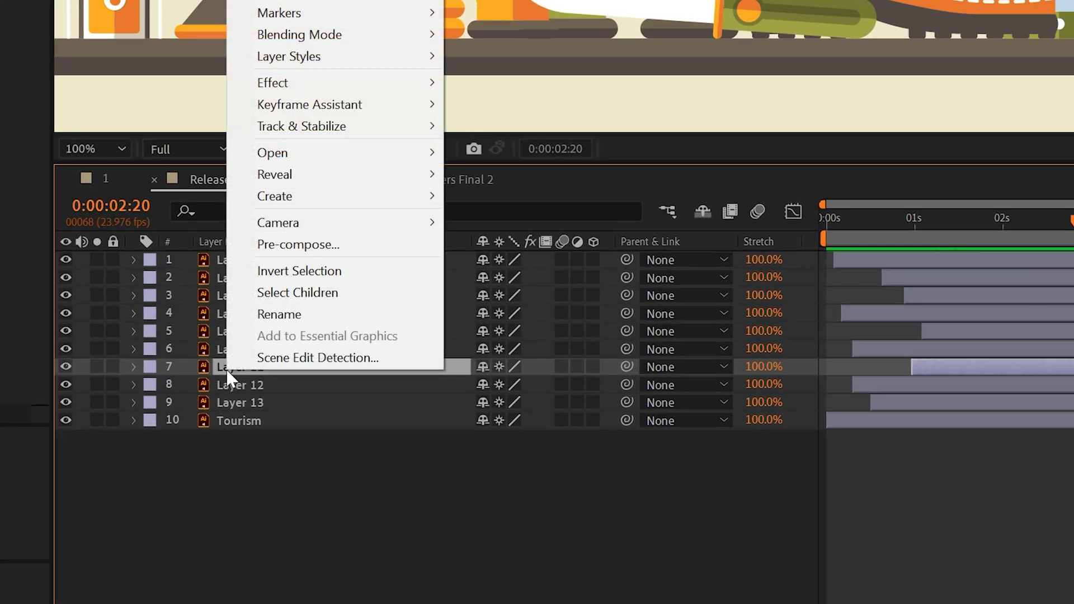
mouse_move(291, 331)
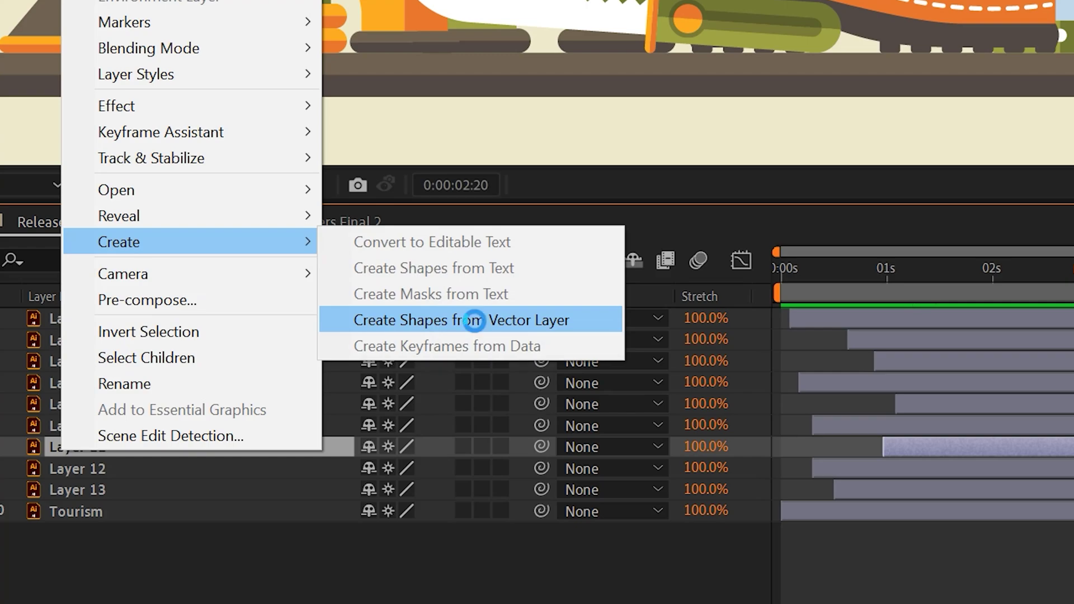
click(476, 326)
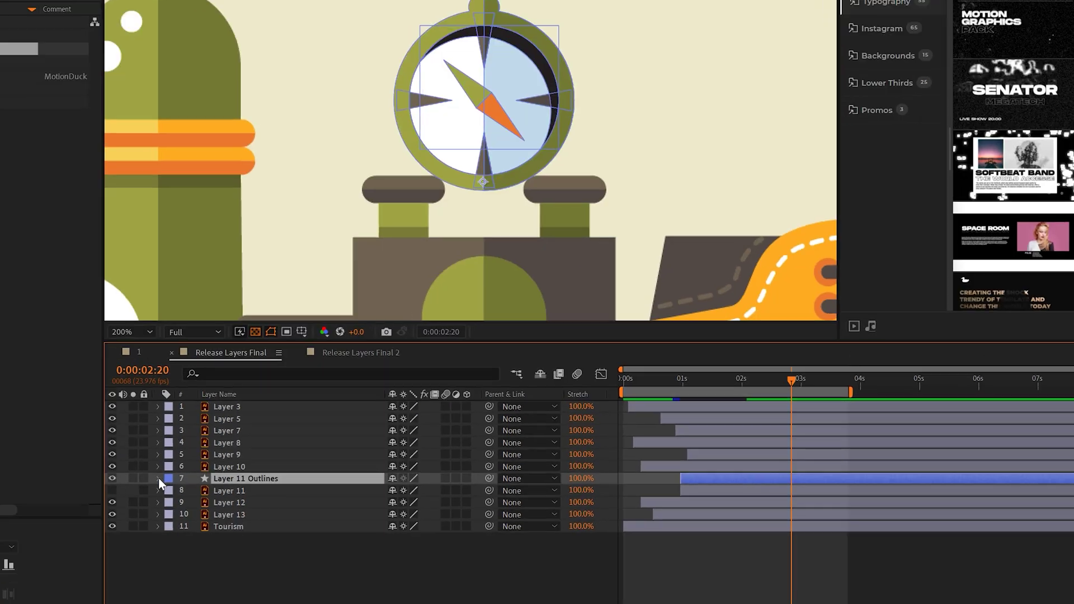
Step: Find the orange compass needle's group, Group 6, in the Layer 11 Outlines contents and expand its Transform properties
click(179, 490)
click(191, 503)
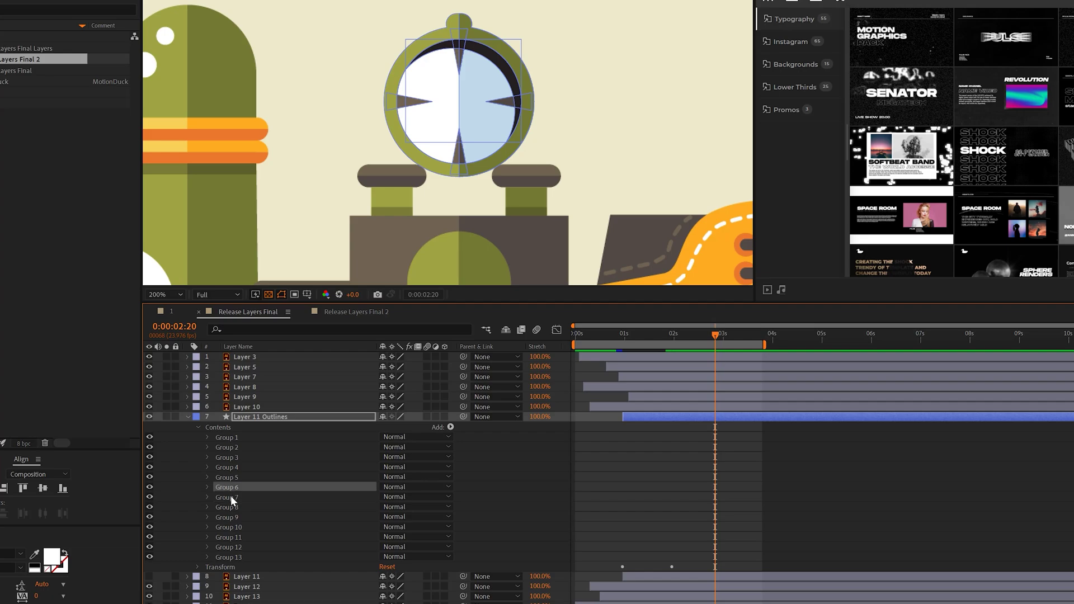
click(230, 496)
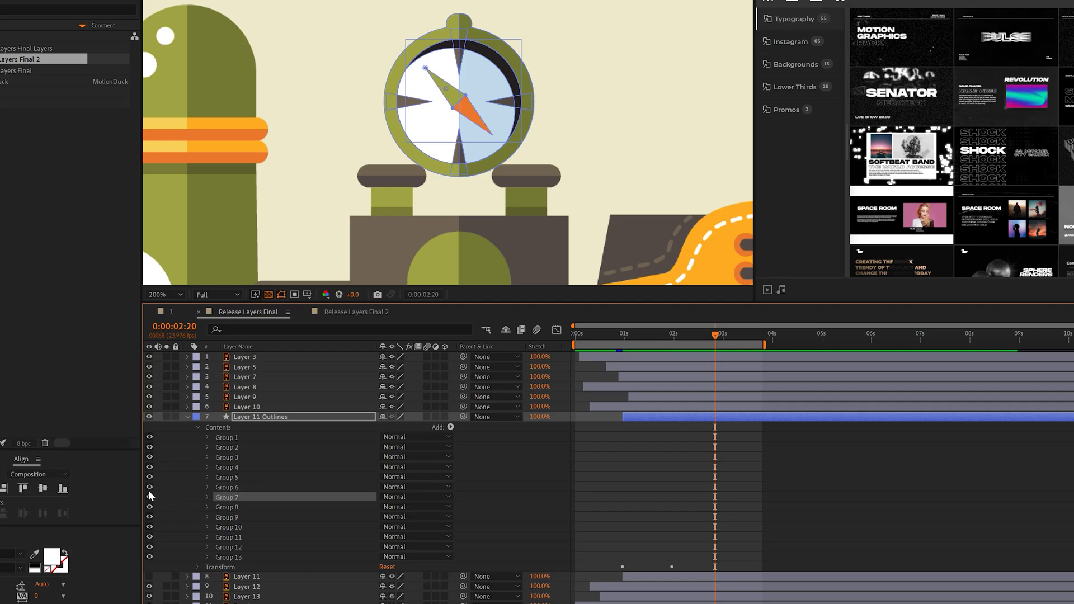
click(150, 488)
click(207, 487)
click(217, 537)
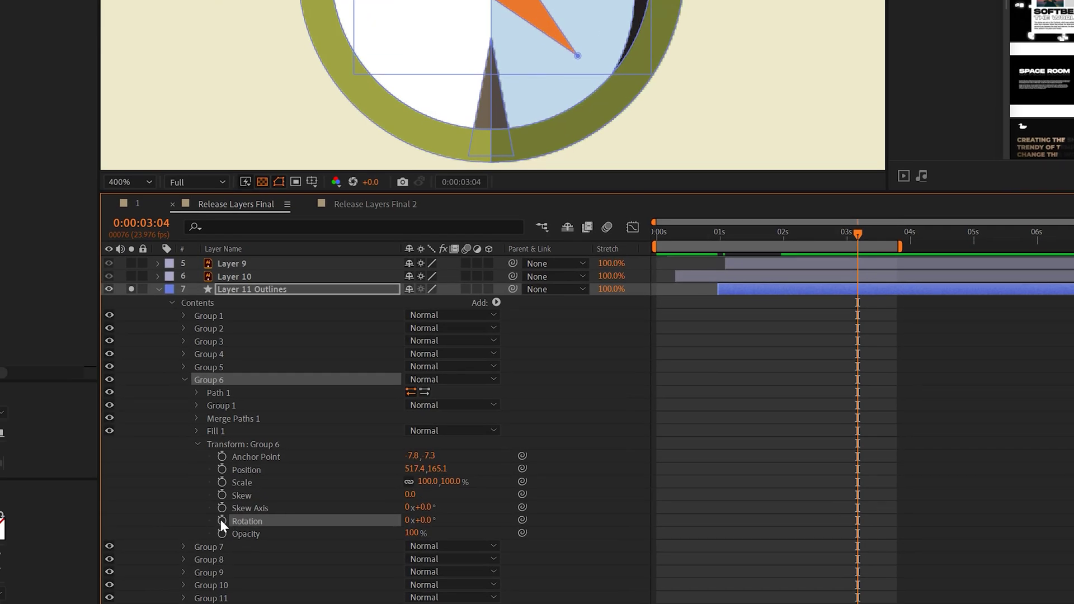
Step: Add the expression time*20 to the Rotation of Group 6
alt+click(222, 520)
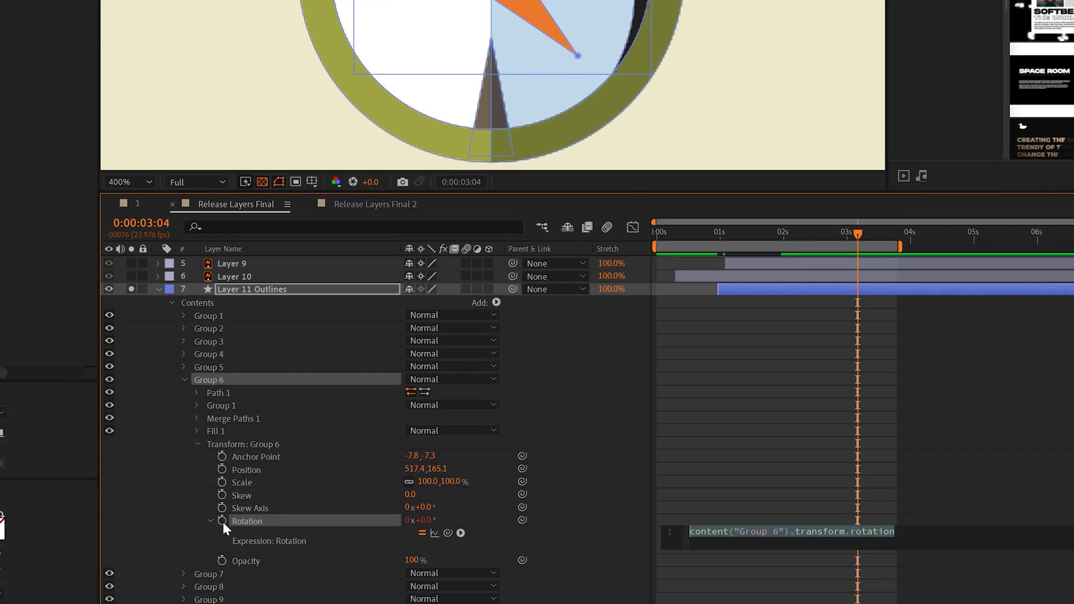
text(time*20)
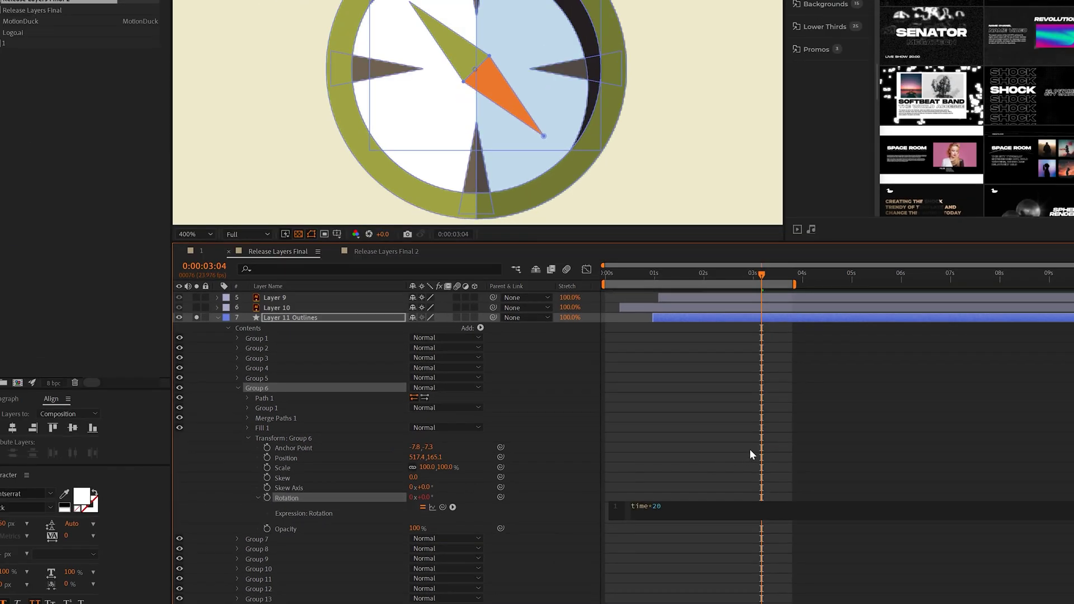
click(842, 459)
click(670, 458)
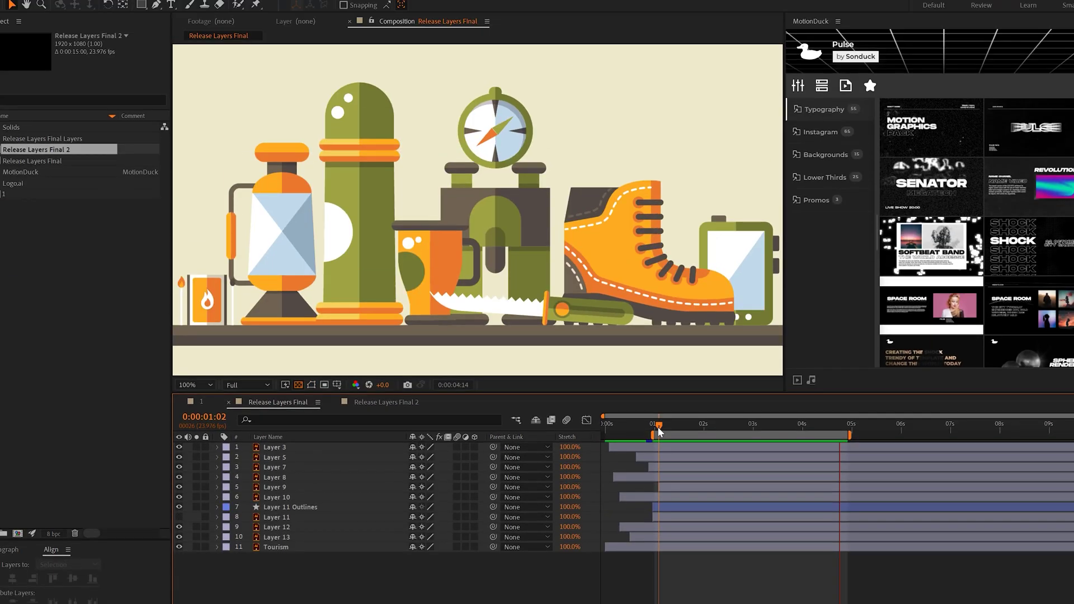
click(657, 426)
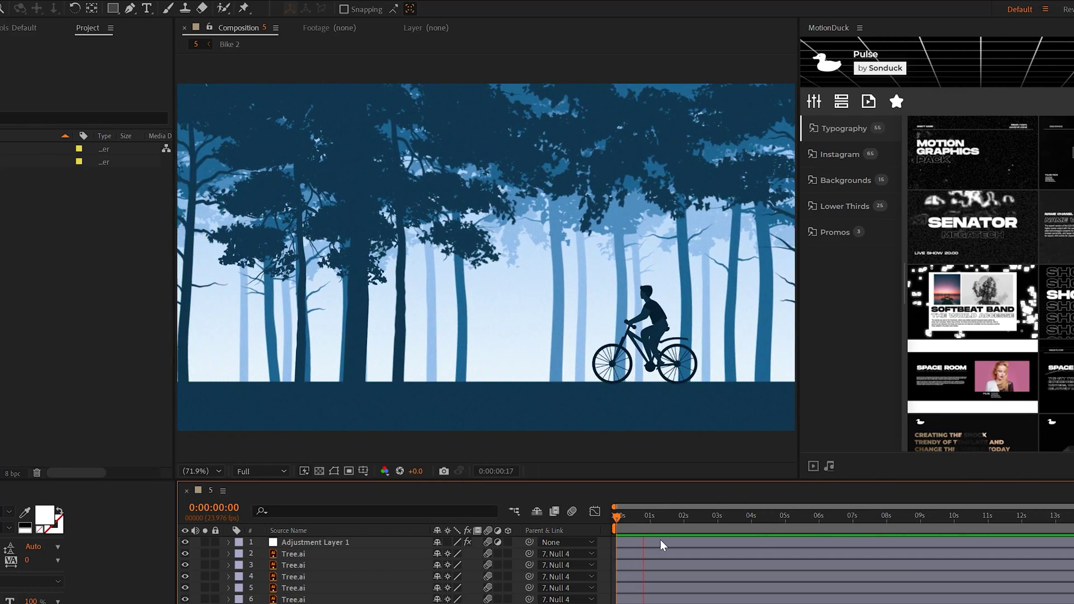
Step: After previewing composition 5, view the Forest Done.ai footage and build a new Forest Done composition from it
drag(656, 519, 900, 533)
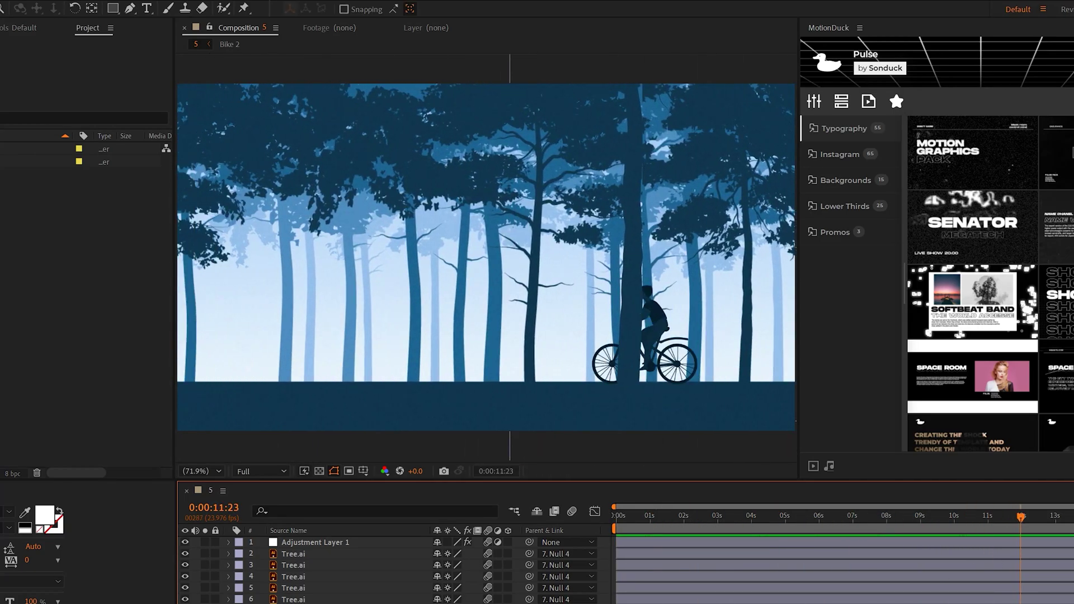
click(310, 597)
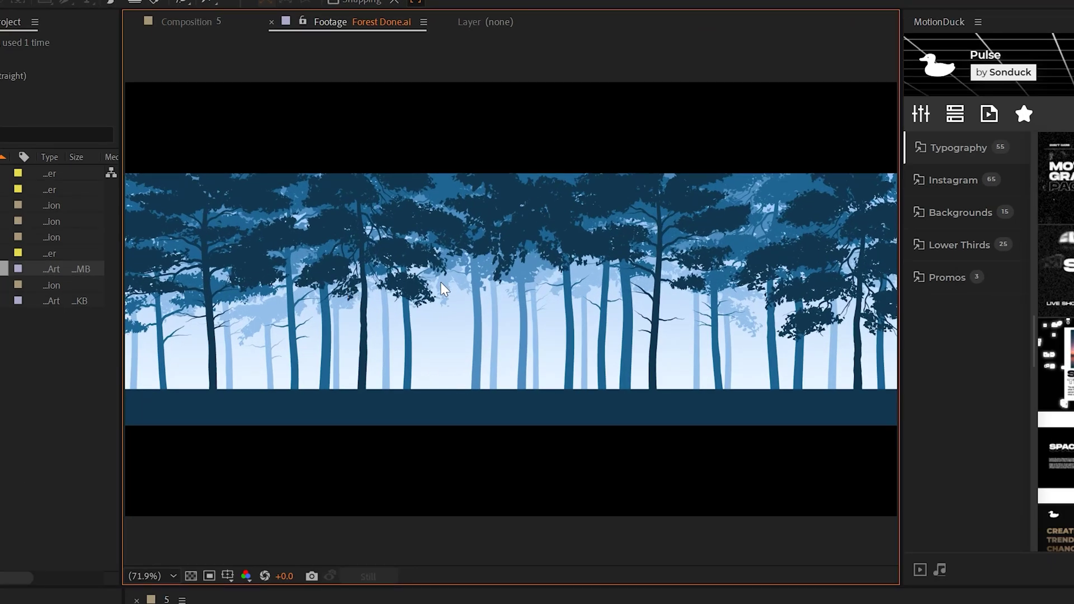
key(comma)
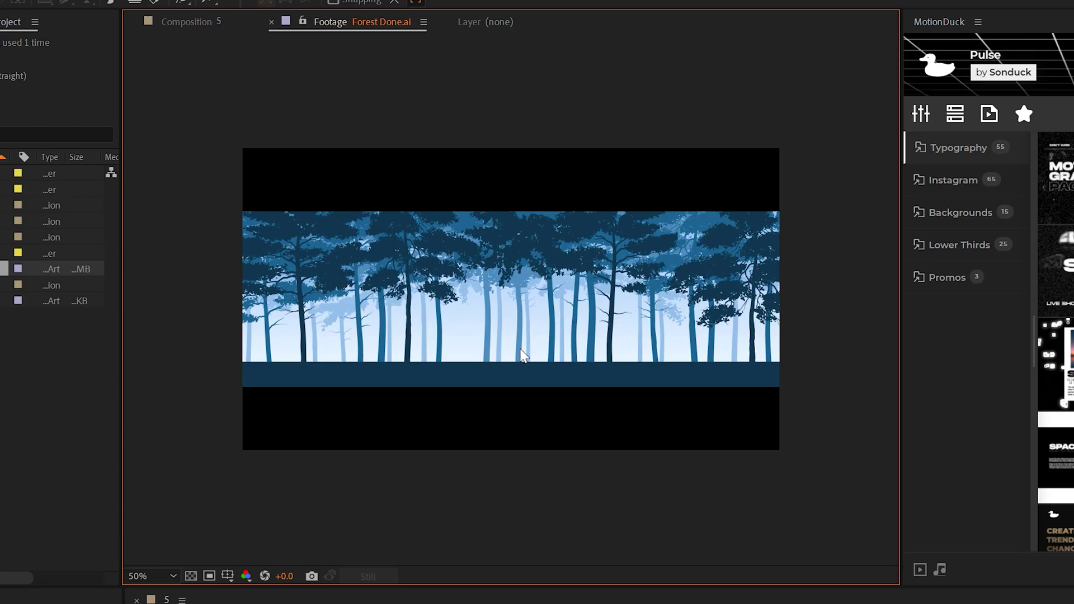
key(shift+slash)
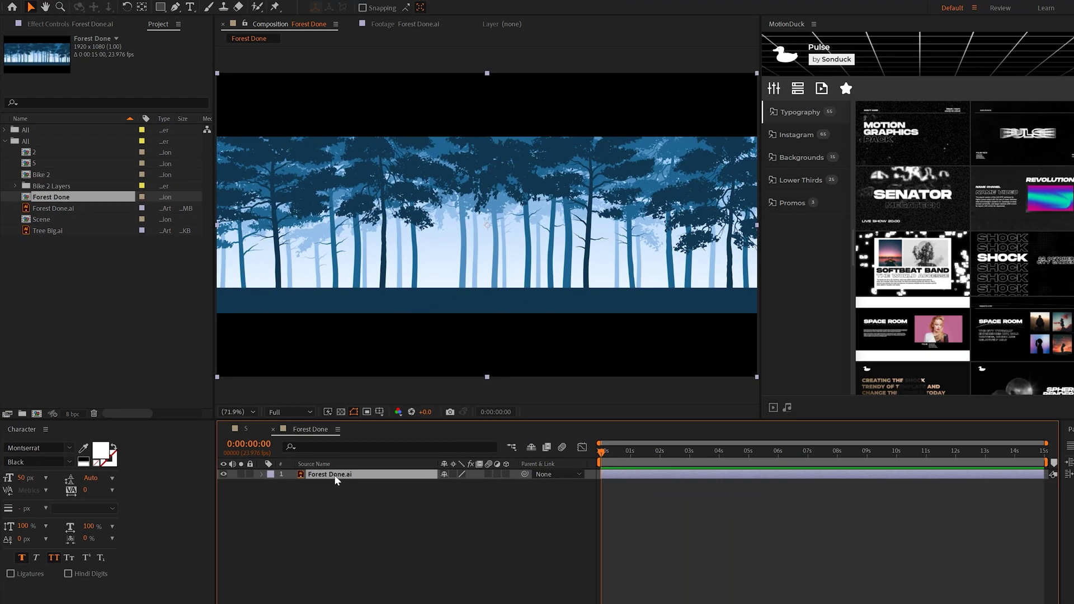
Step: Pre-compose the Forest Done.ai layer under the name Scene Background
click(101, 10)
click(153, 469)
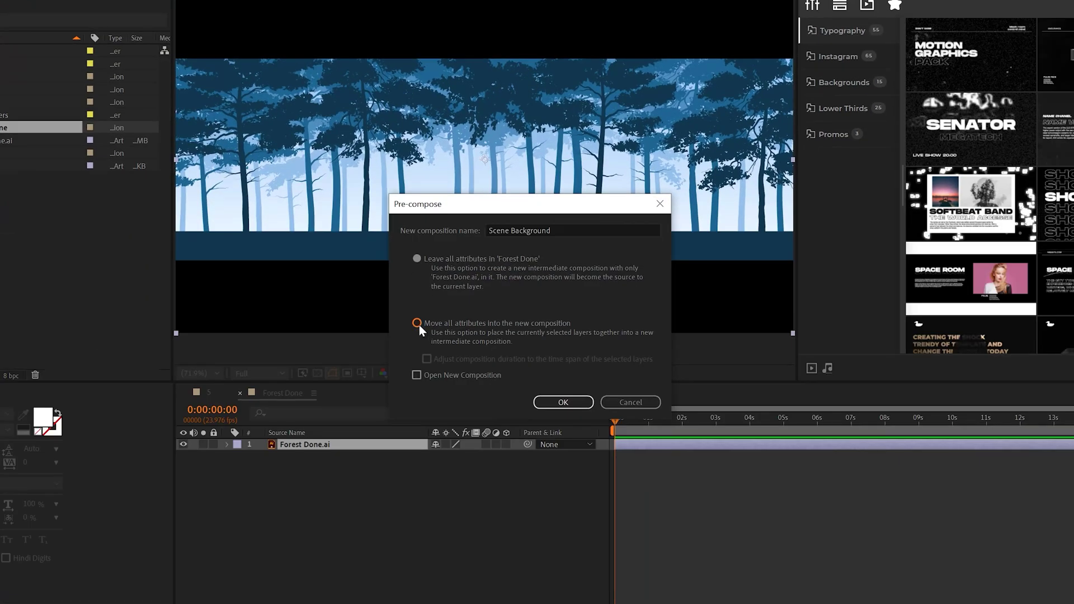
click(417, 323)
click(563, 402)
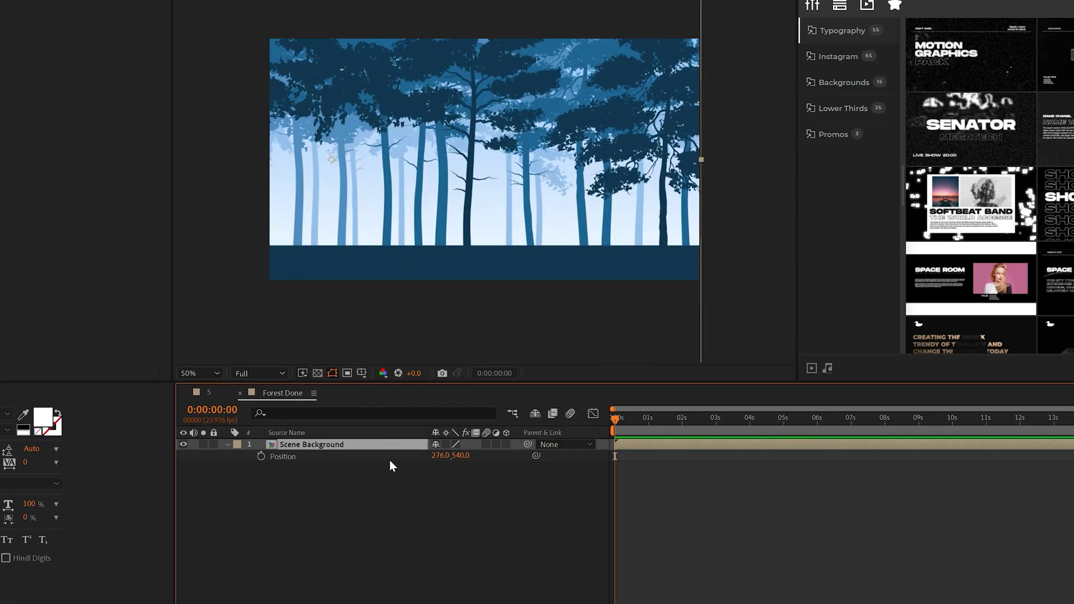
Step: Slide Scene Background horizontally to position 276, 540 and apply the Motion Tile effect to it
drag(440, 456, 515, 464)
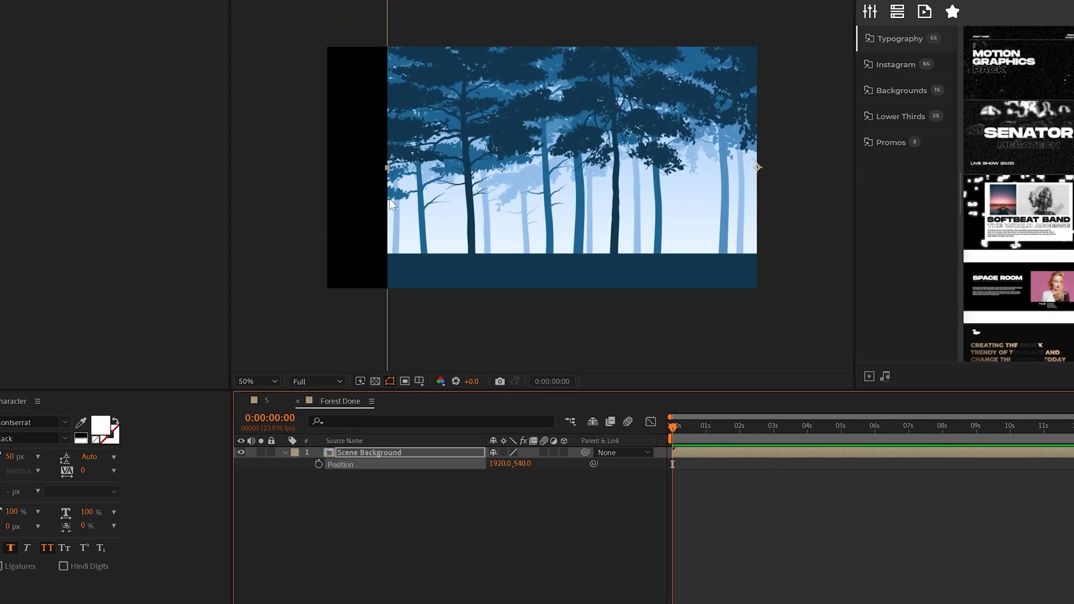
key(ctrl+z)
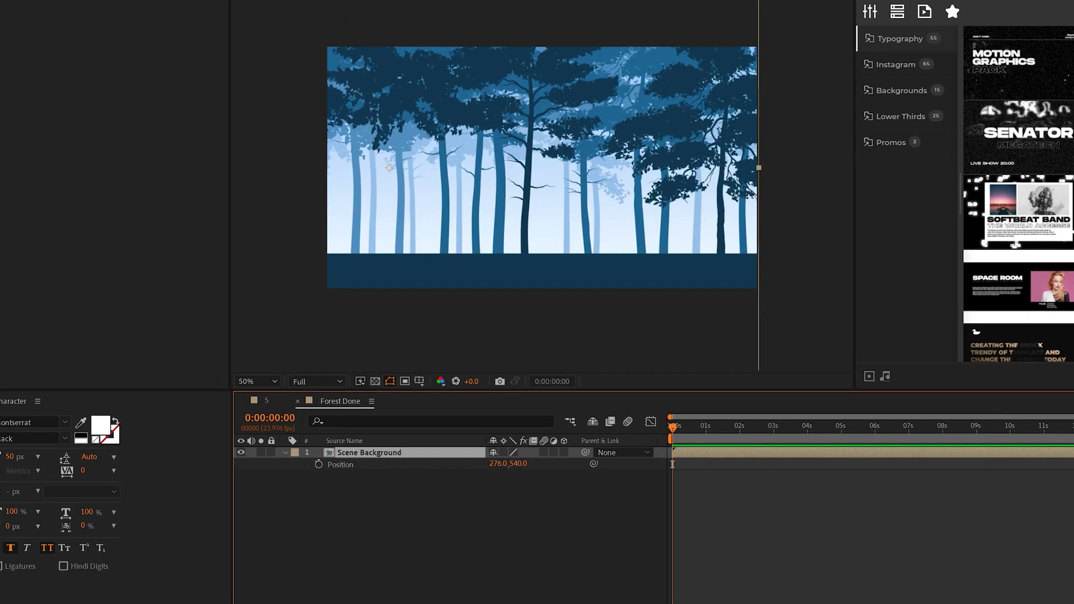
click(67, 8)
mouse_move(85, 454)
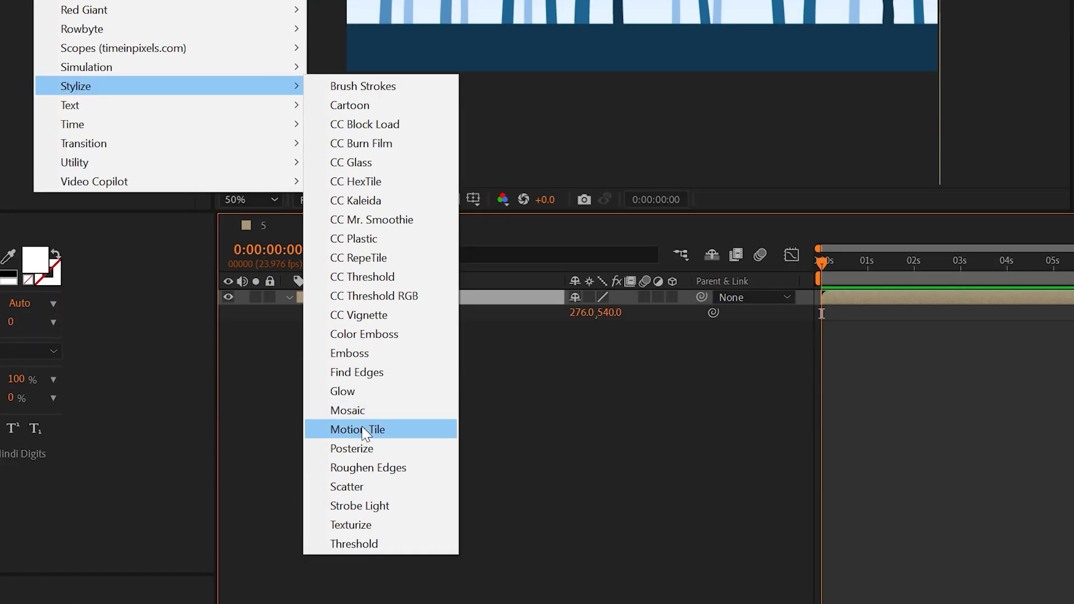
click(366, 603)
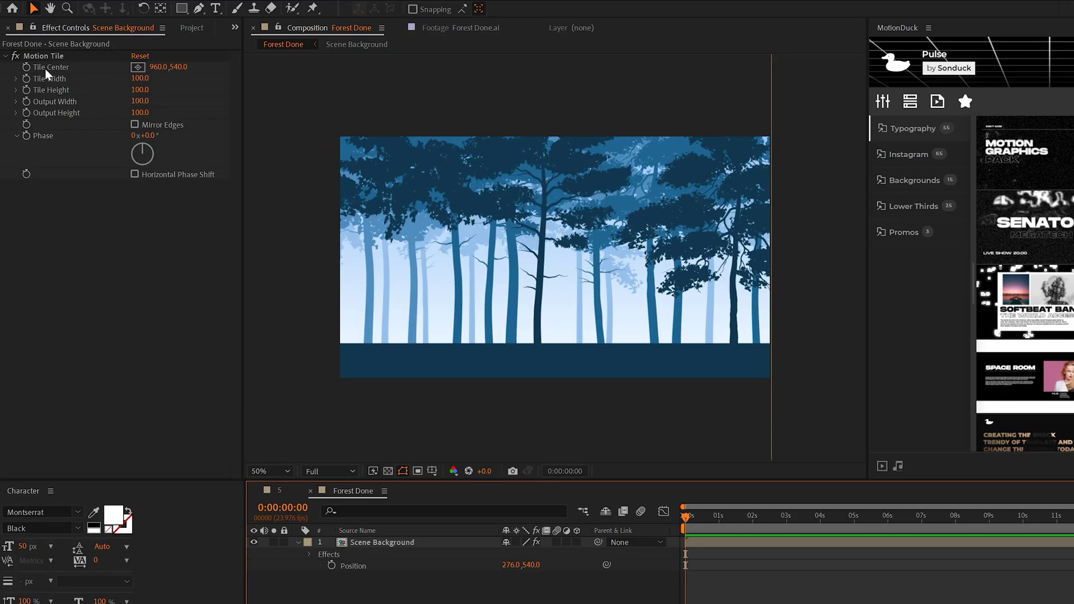
Step: Shift the Motion Tile's Tile Center to 426, 540 and test Mirror Edges by turning it on and off again
drag(157, 67, 247, 67)
drag(159, 68, 530, 91)
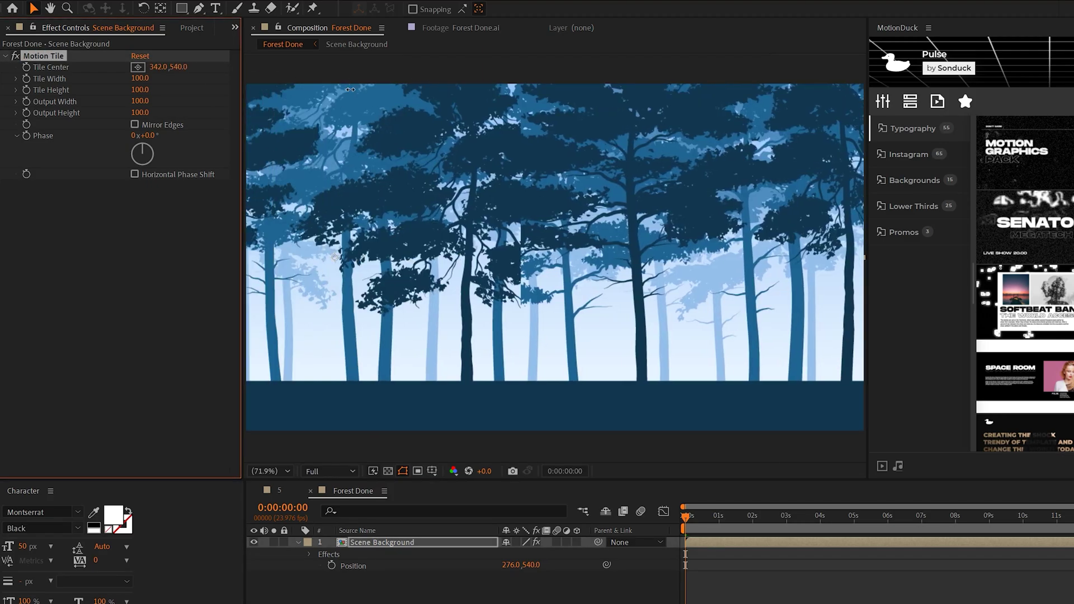
drag(350, 90, 533, 131)
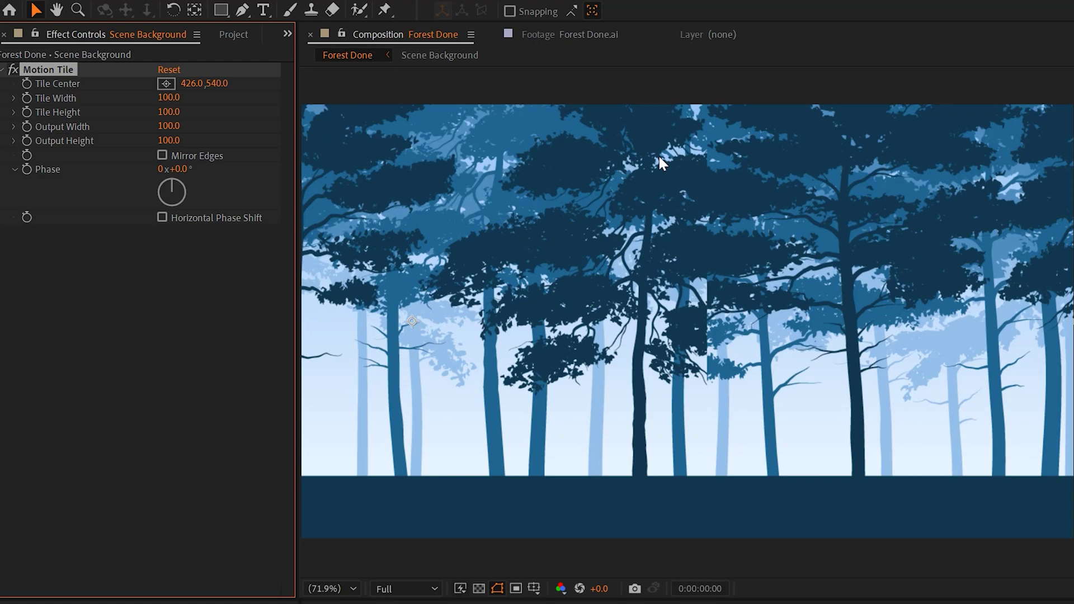
click(162, 156)
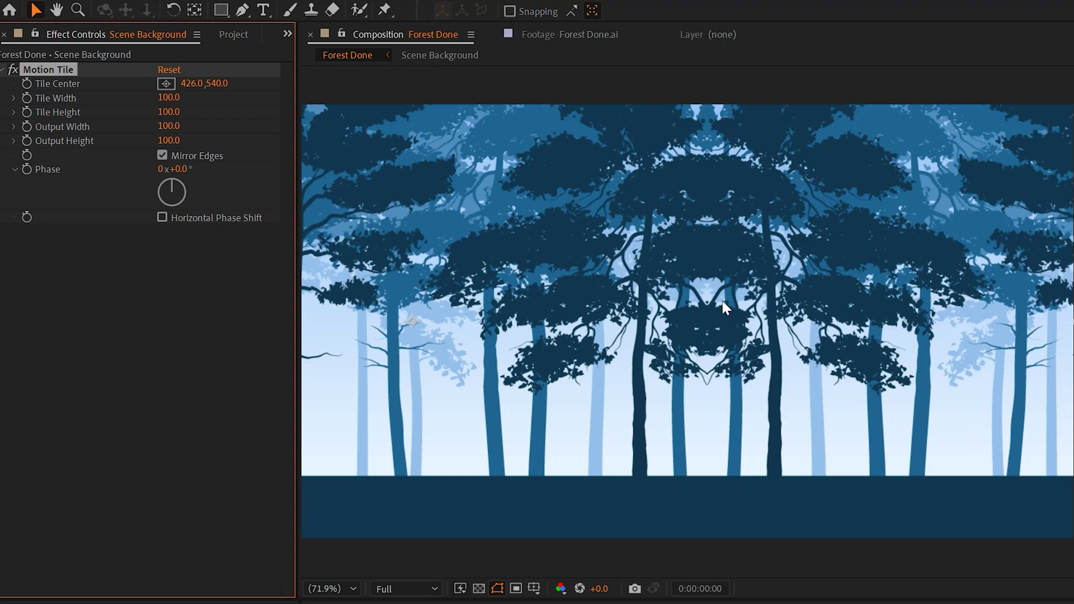
click(163, 155)
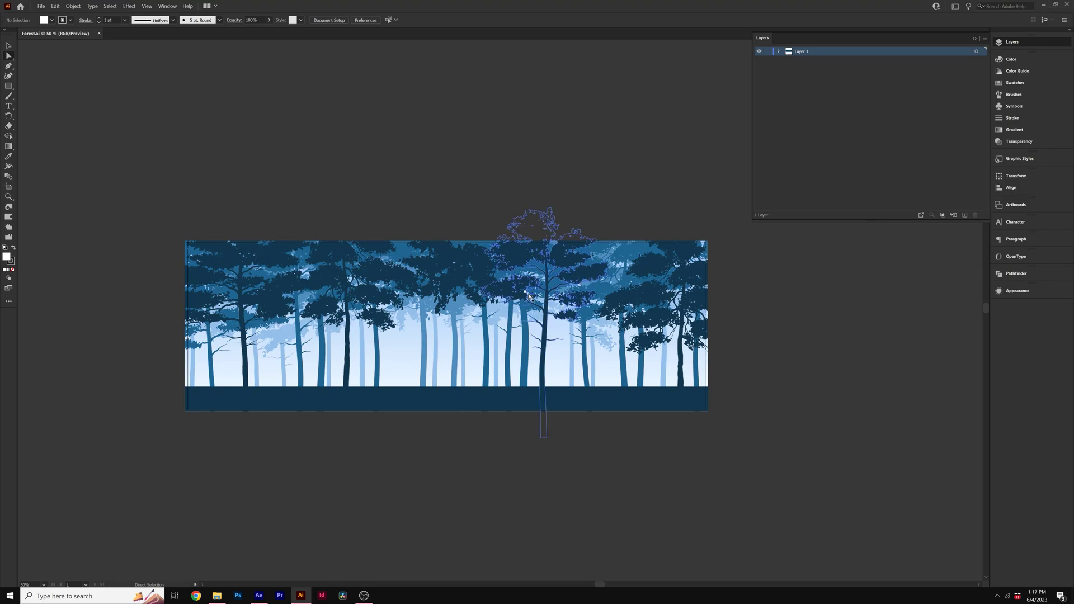
Step: In Illustrator, select the dark tree right of centre in Forest.ai and copy it into a new document
click(523, 254)
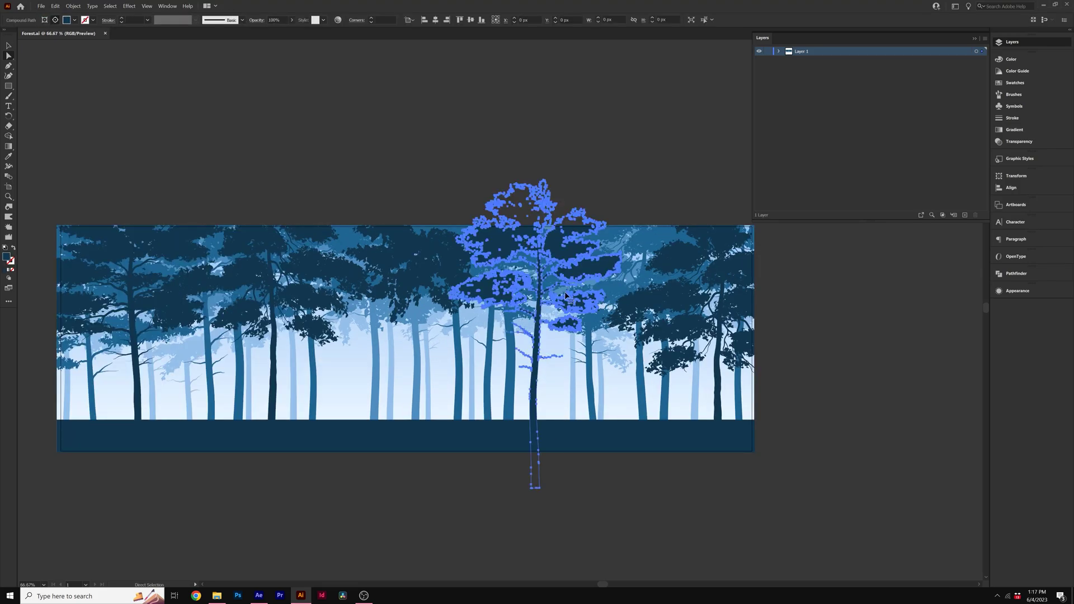
drag(523, 255, 565, 297)
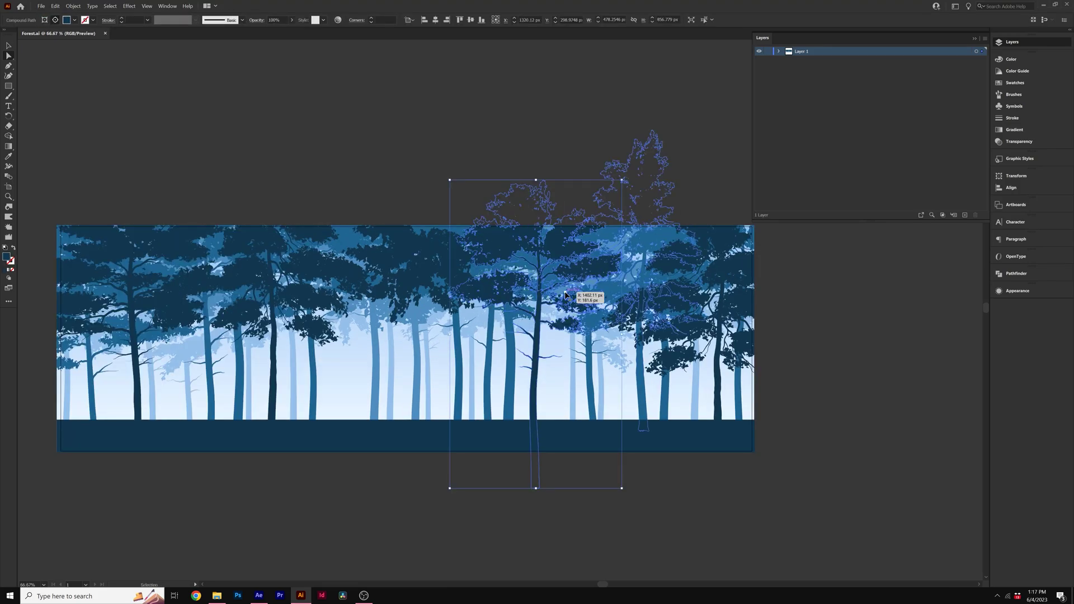
click(40, 7)
click(48, 15)
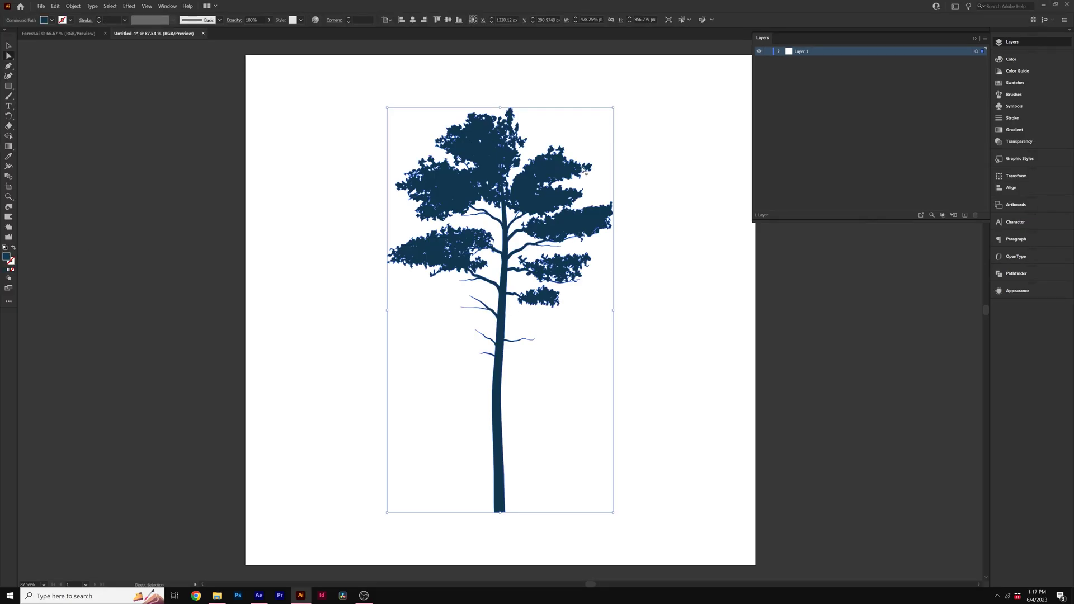
Step: Select the tree in the new document and save the document as Tree Example.ai
click(585, 169)
click(41, 6)
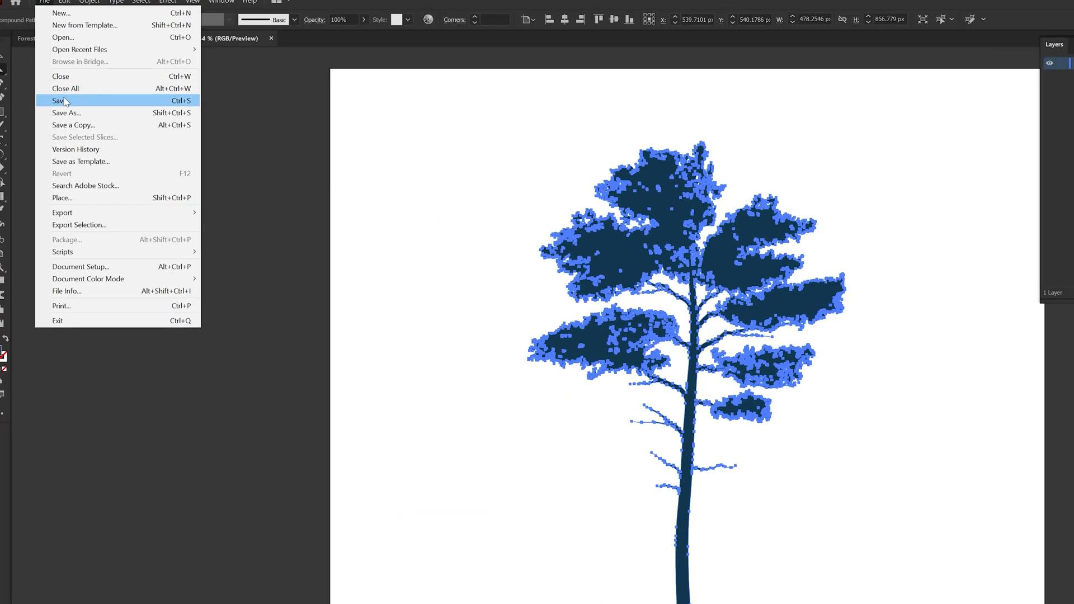
click(58, 77)
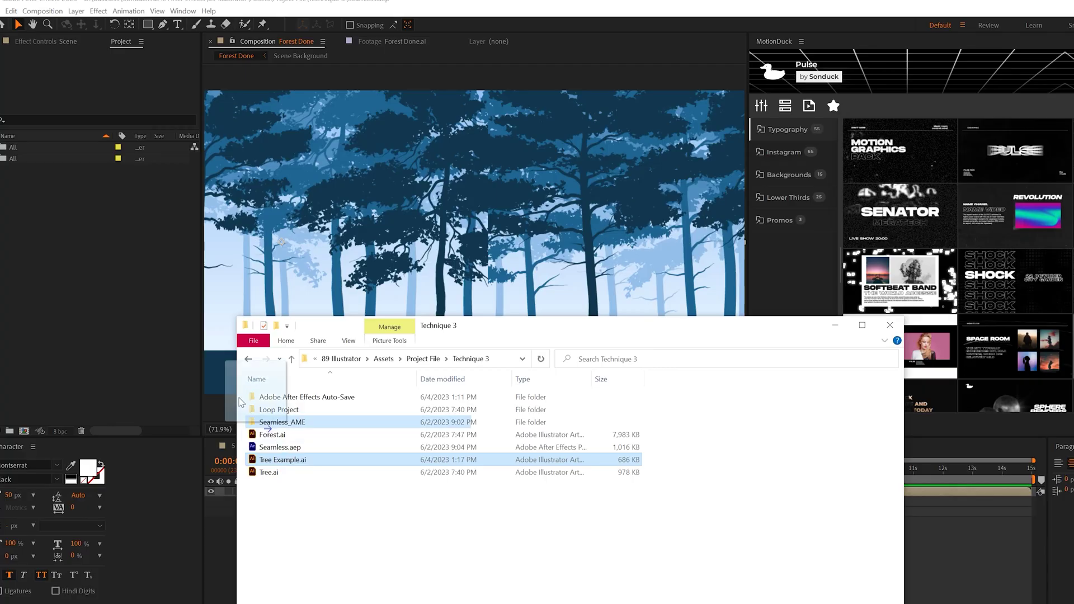
Step: Switch to After Effects and import Tree Example.ai into the project as footage at document size
drag(300, 467, 106, 264)
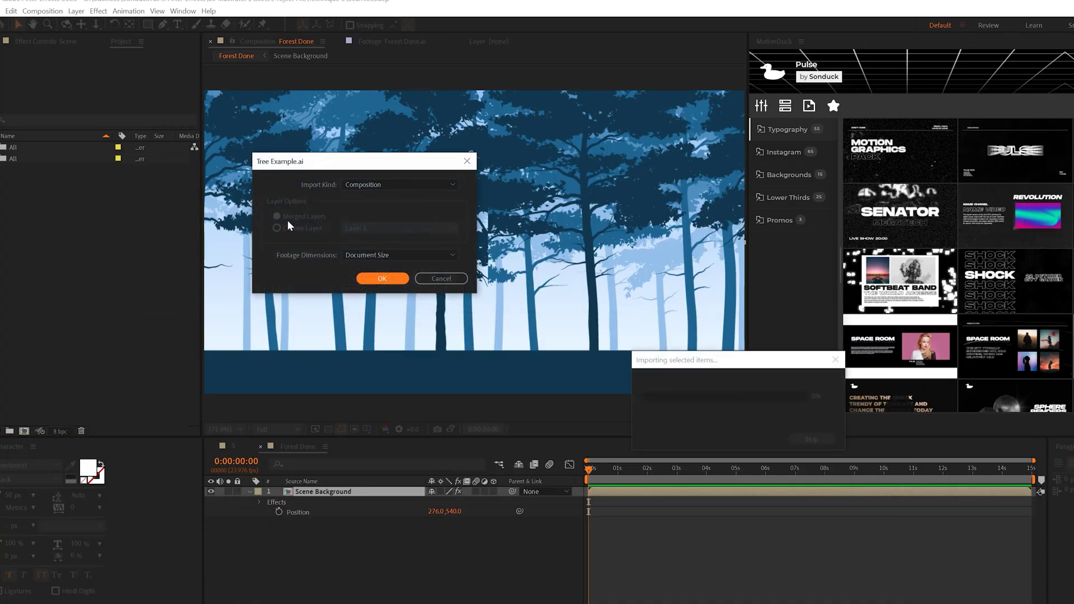
click(364, 168)
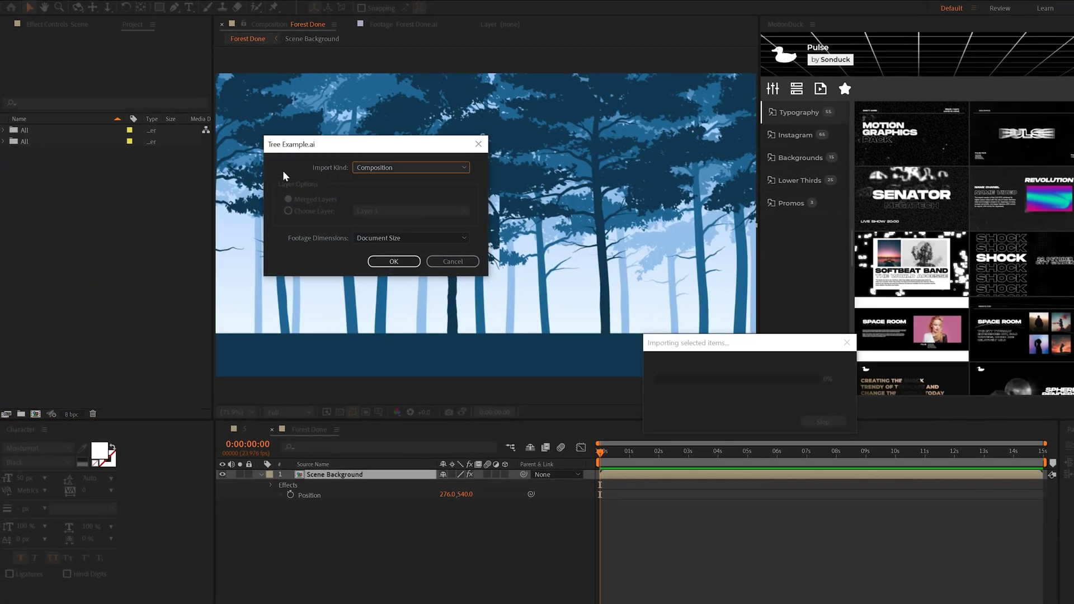
click(386, 168)
click(377, 180)
click(394, 261)
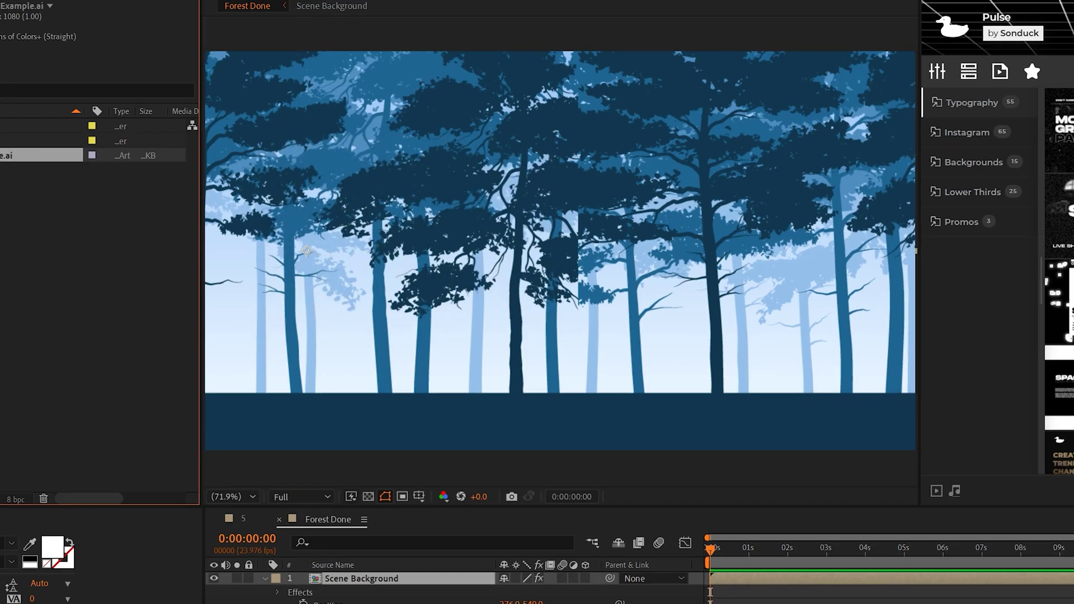
Step: Add Tree Example.ai above Scene Background in the Forest Done composition, scale it to 174%, and raise it so the trunk meets the ground
drag(7, 170, 405, 543)
key(s)
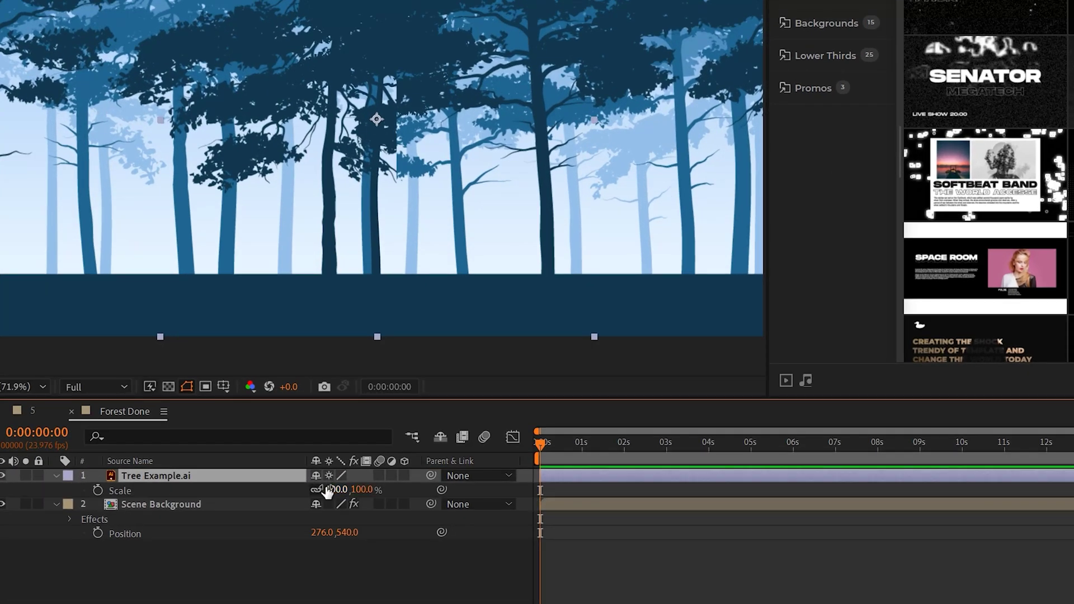
drag(332, 492, 374, 493)
drag(381, 42, 395, 22)
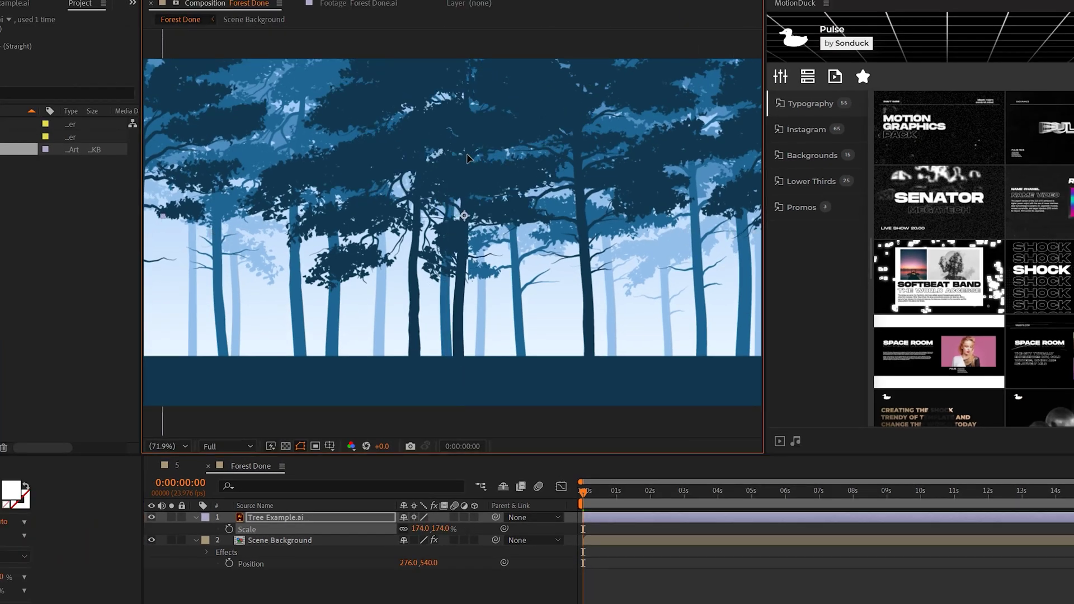
drag(468, 158, 468, 146)
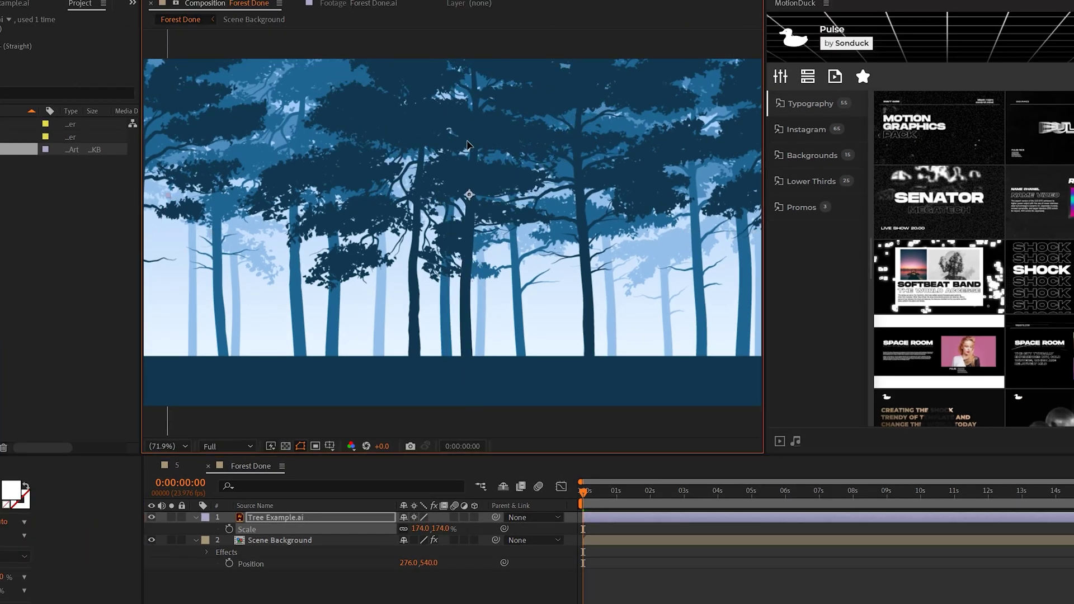
Step: Test scrolling Scene Background with the Motion Tile's Tile Center and undo the last change
click(280, 540)
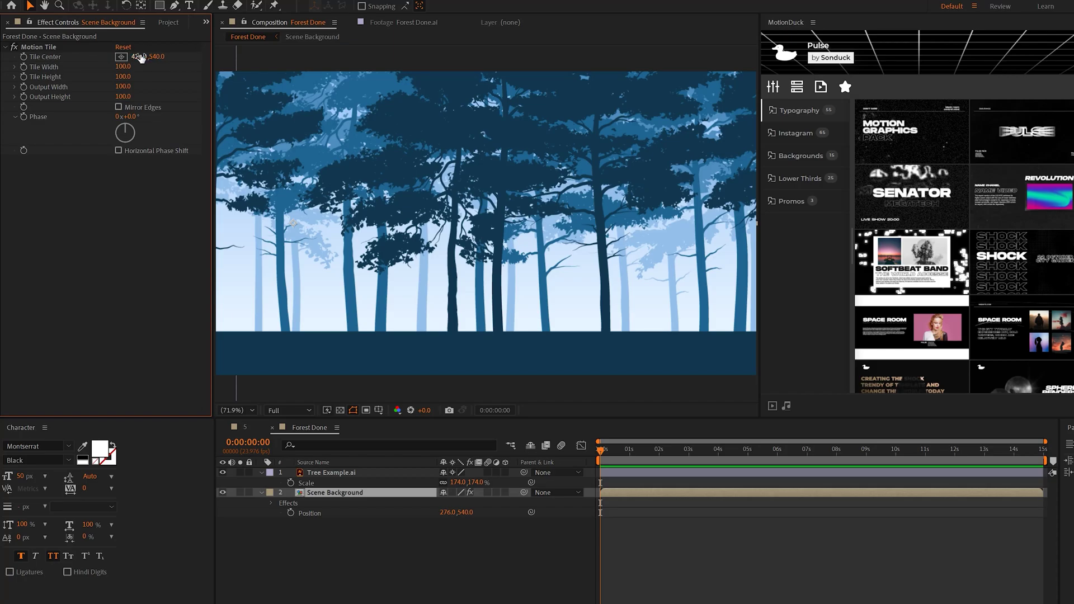
drag(140, 57, 332, 79)
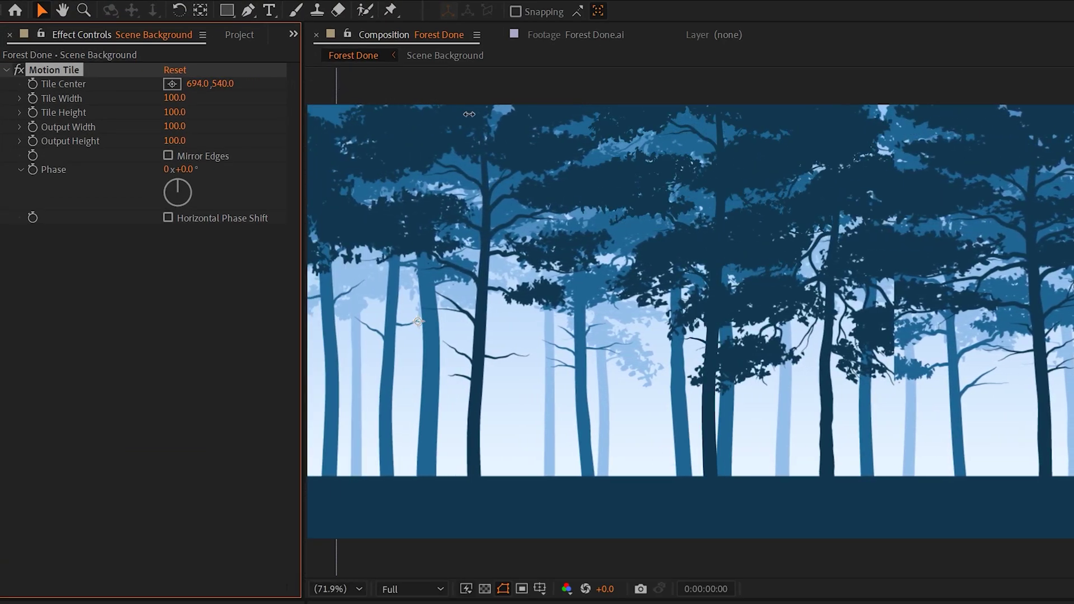
drag(473, 114, 499, 143)
key(ctrl+z)
Step: Add a null object at the top of the Forest Done composition and reveal its Position property
click(90, 14)
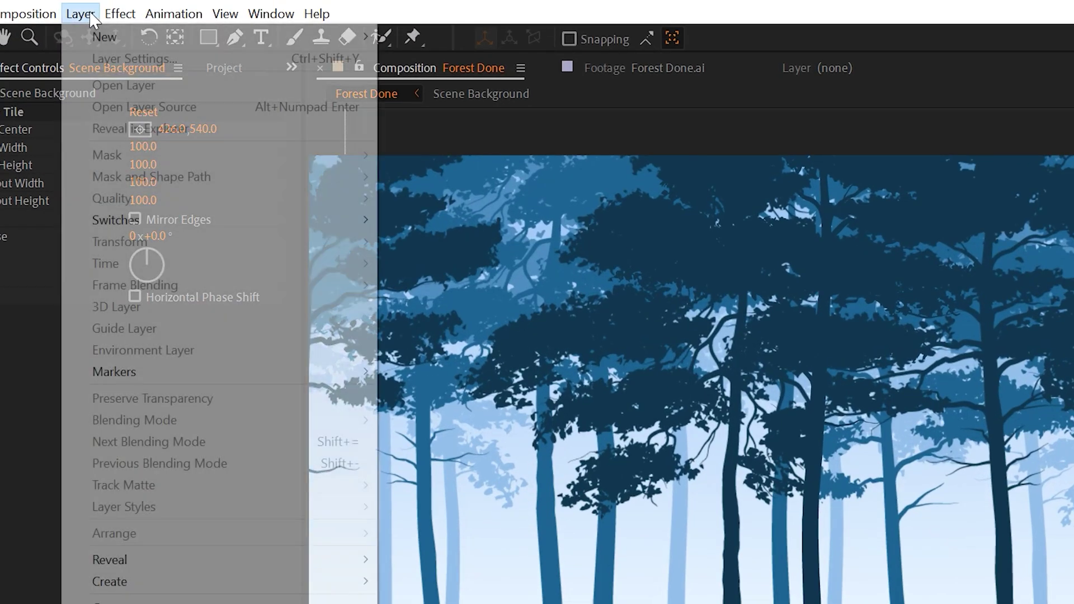
mouse_move(104, 36)
click(447, 125)
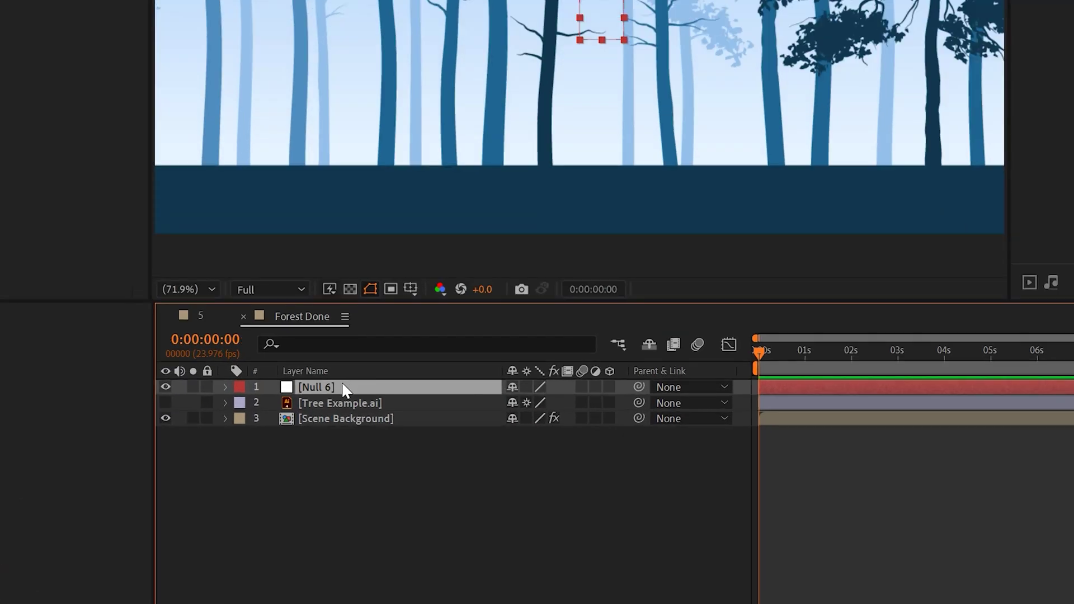
key(p)
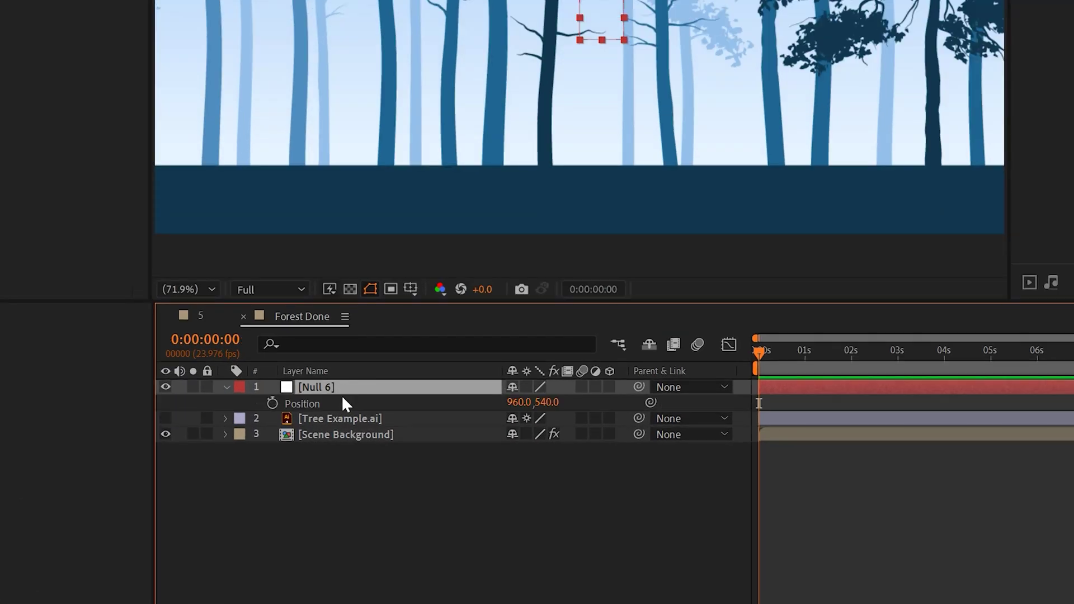
Step: Link the Tile Center of Scene Background's Motion Tile to the null's Position by expression, and move the null horizontally to 2209, 540
click(318, 435)
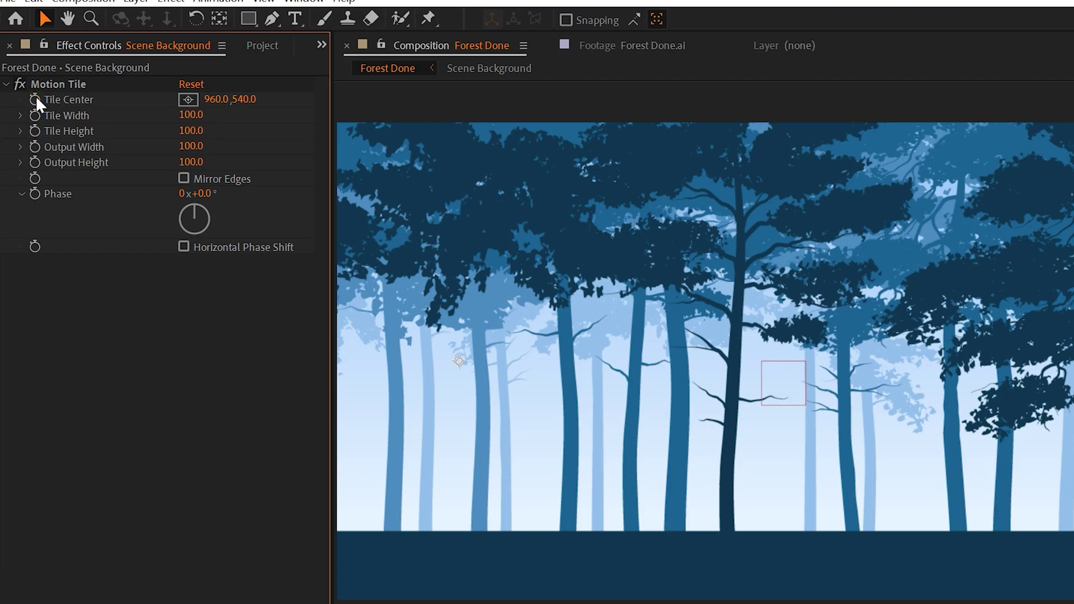
alt+click(36, 96)
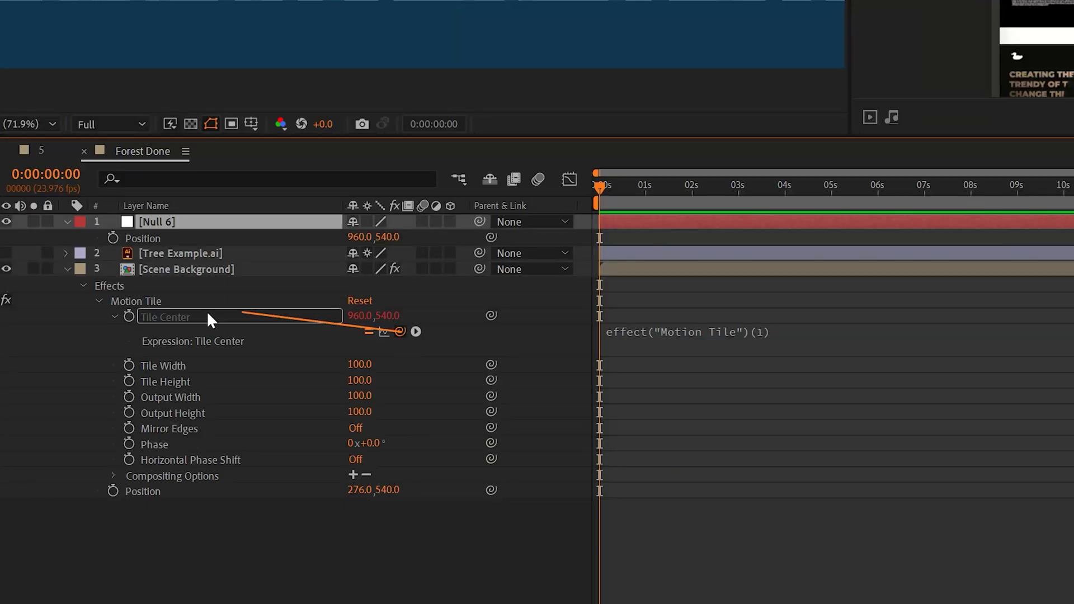
drag(188, 268, 149, 240)
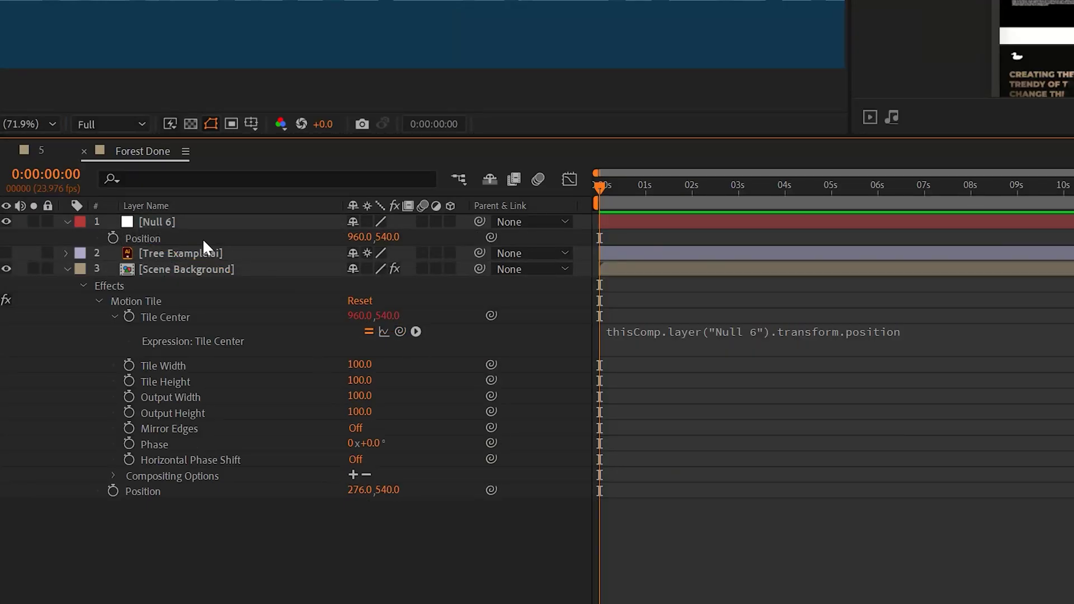
drag(353, 240, 661, 253)
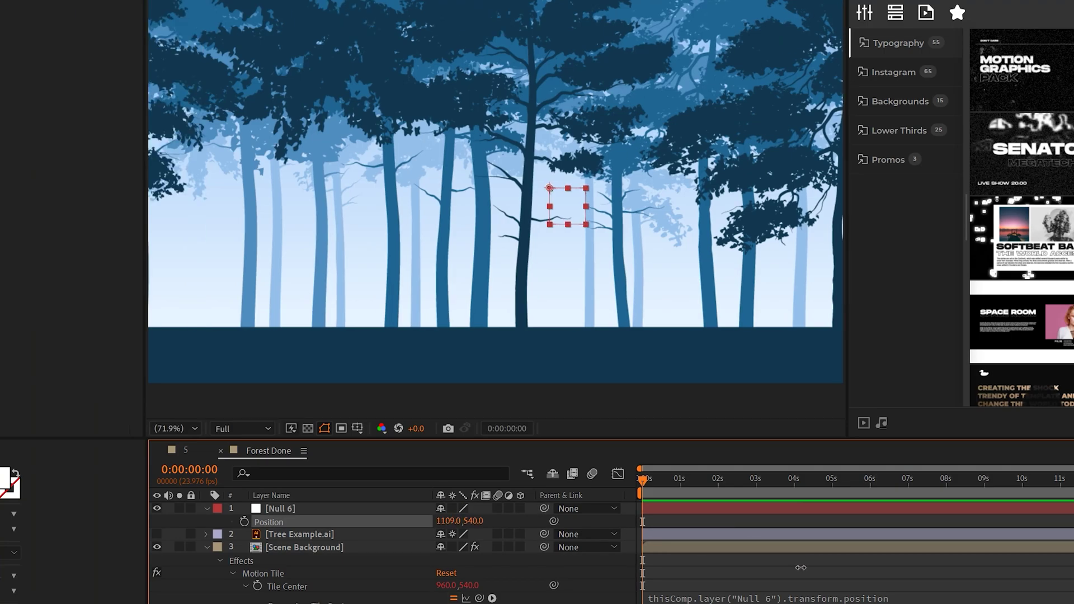
drag(801, 568, 1073, 601)
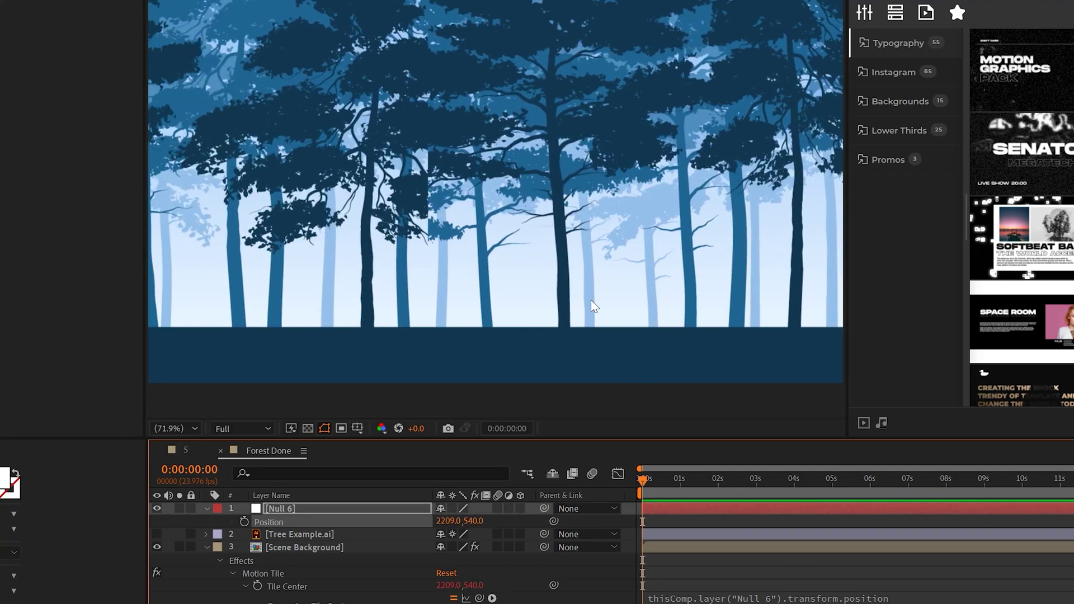
Step: Show the Tree Example.ai layer, shift the tree left along the ground, and link its Position to the null object
click(157, 535)
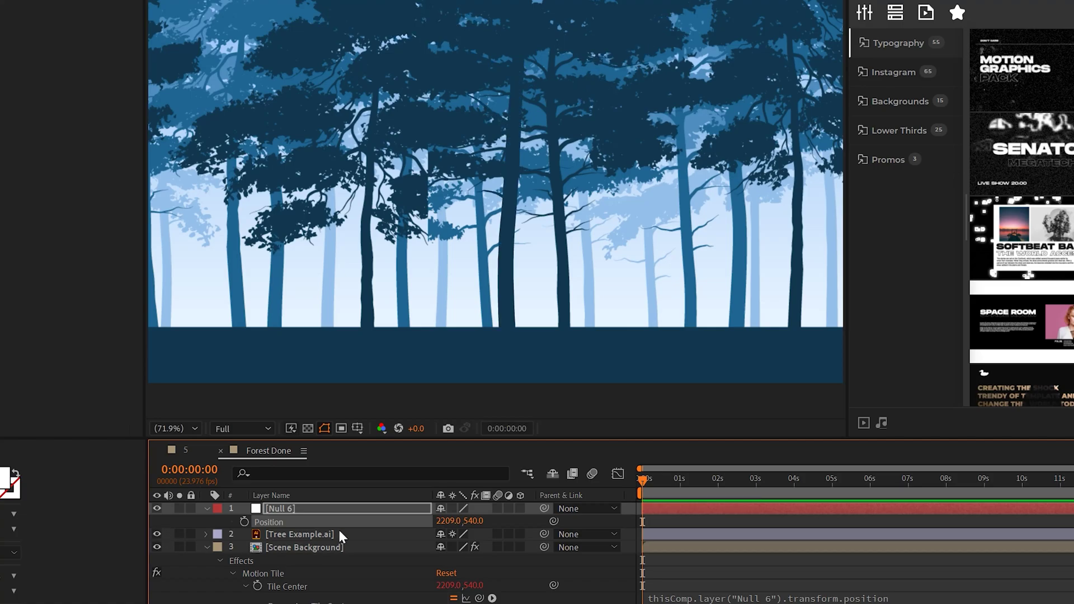
click(313, 534)
drag(506, 109, 423, 109)
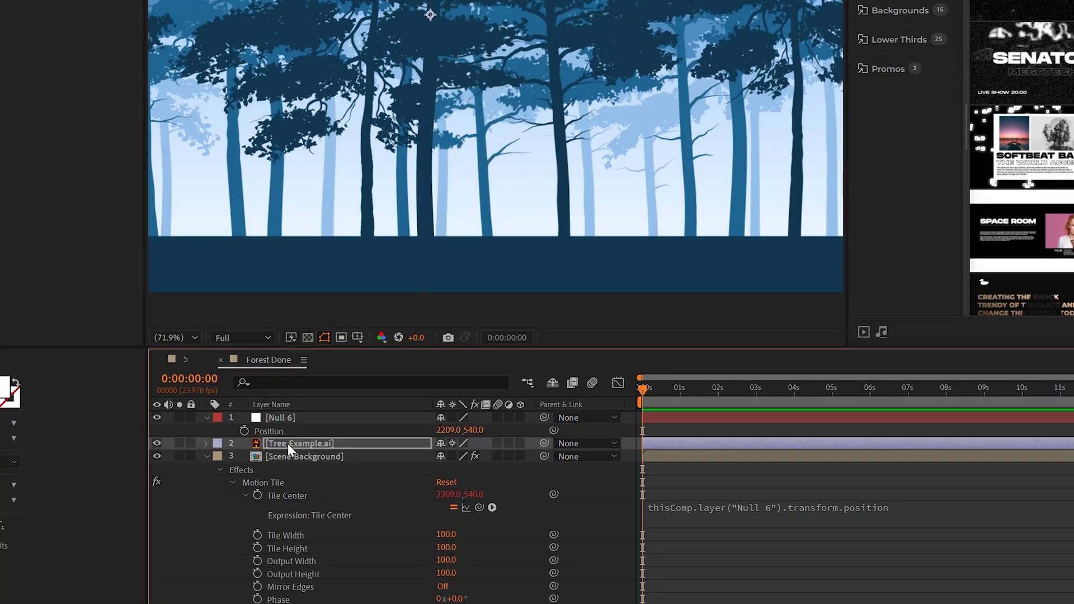
key(p)
drag(612, 431, 291, 402)
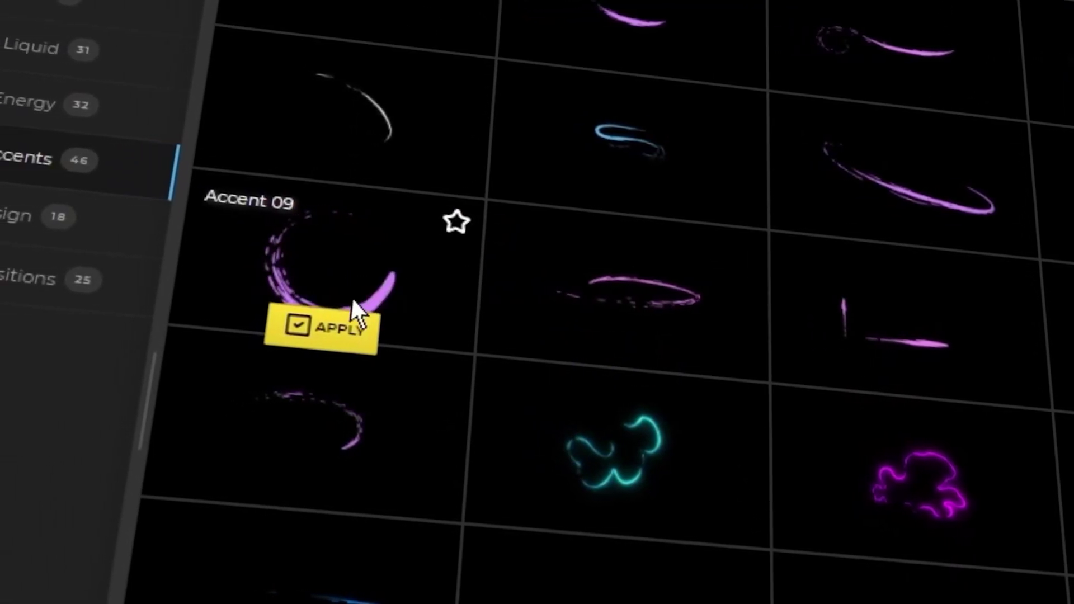
click(353, 321)
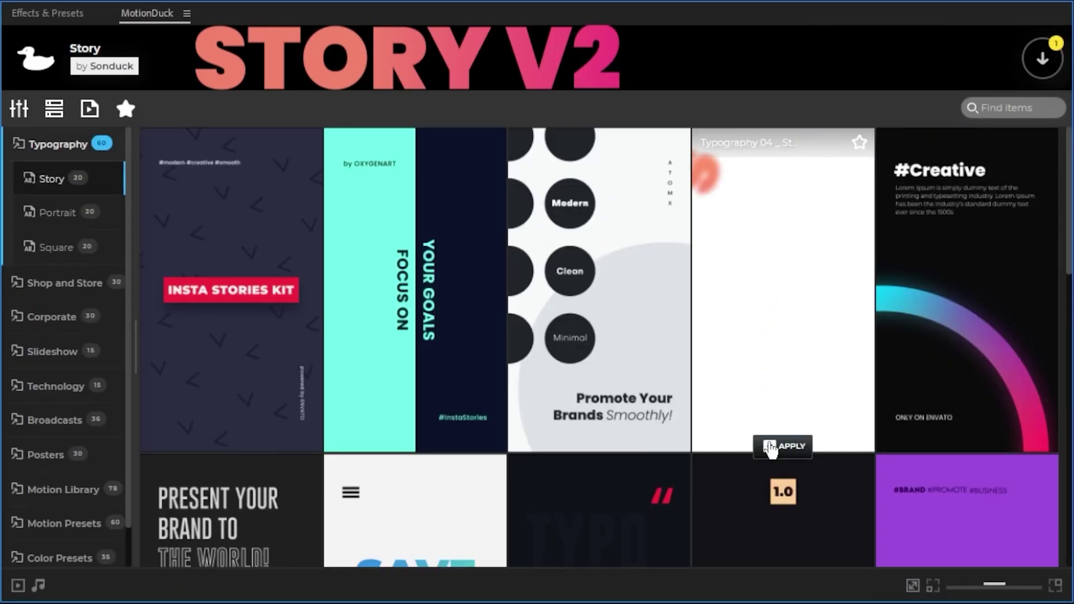
click(767, 438)
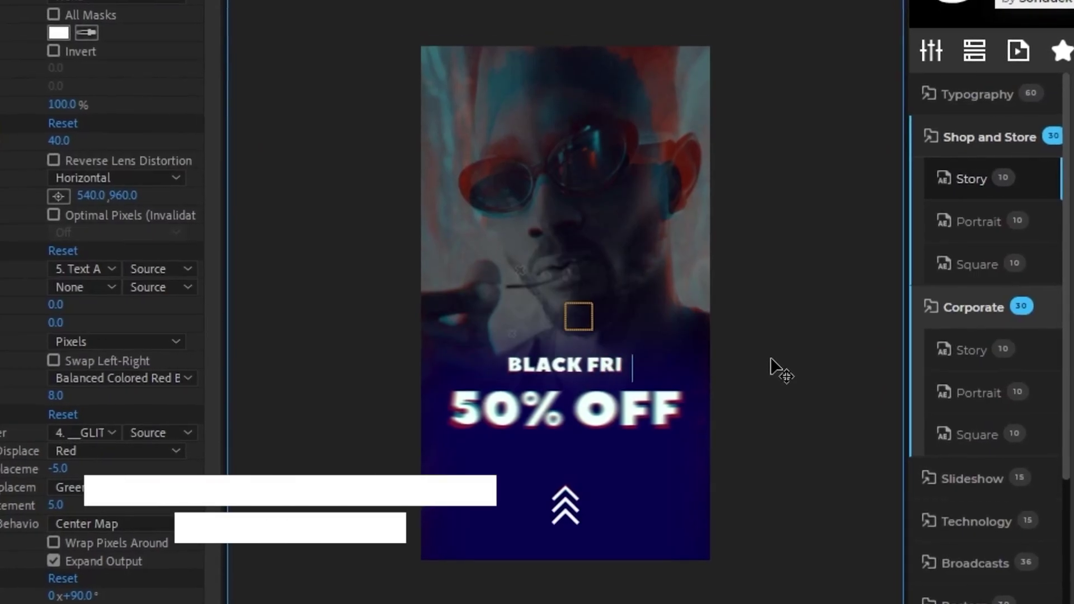